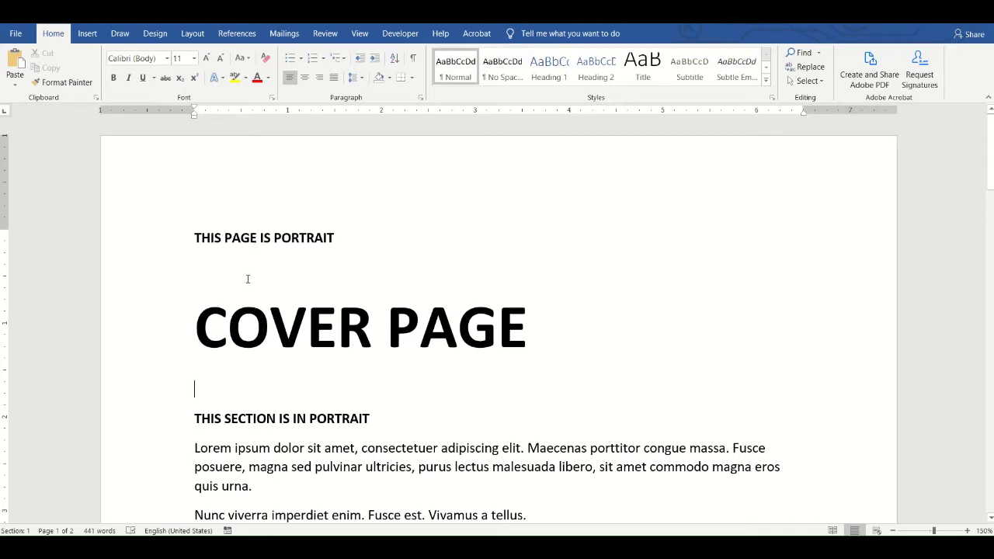
Look through both pages of the document, from the cover page heading to the end of the portrait section.
scroll(250, 275, "down", 3)
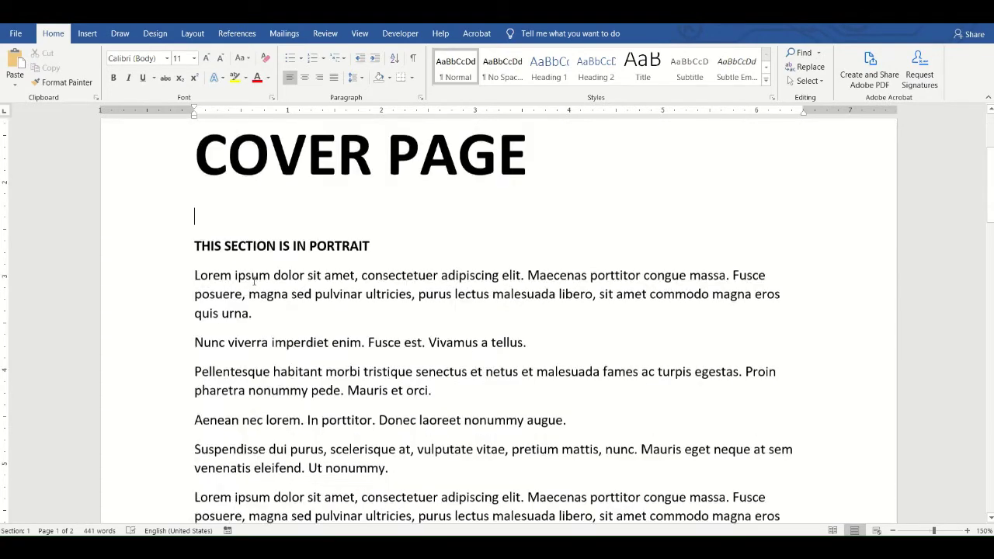
scroll(257, 279, "up", 3)
scroll(250, 267, "down", 3)
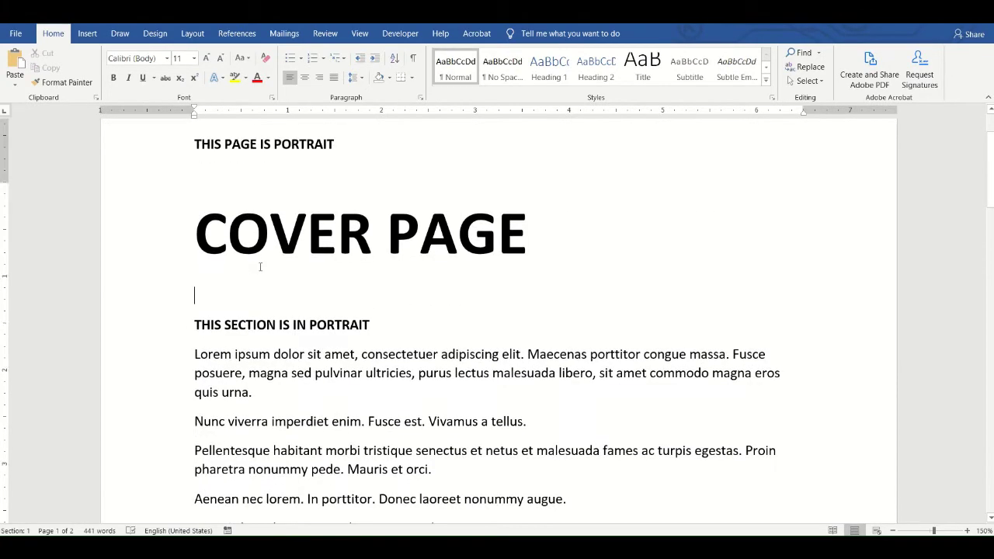
scroll(259, 266, "up", 3)
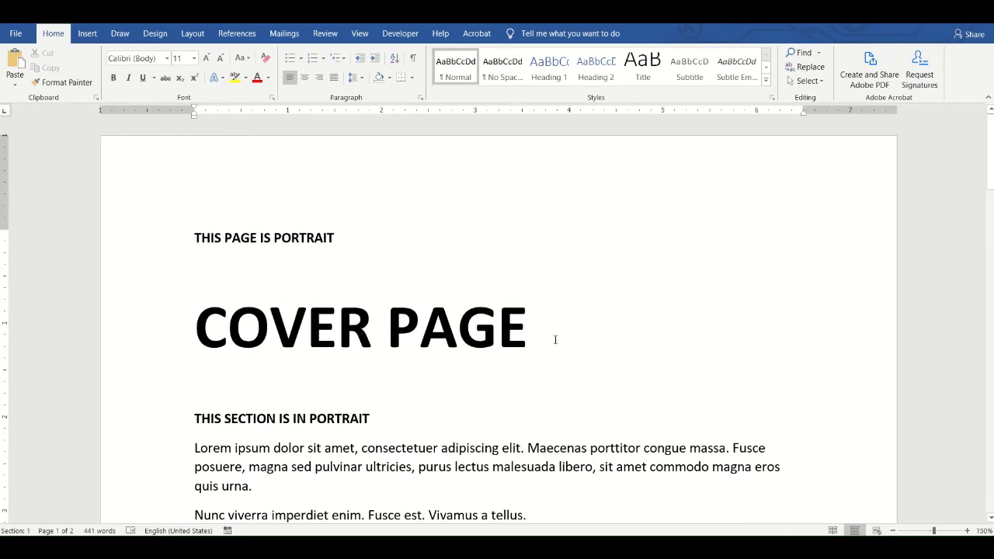
left_click(248, 399)
scroll(245, 365, "down", 3)
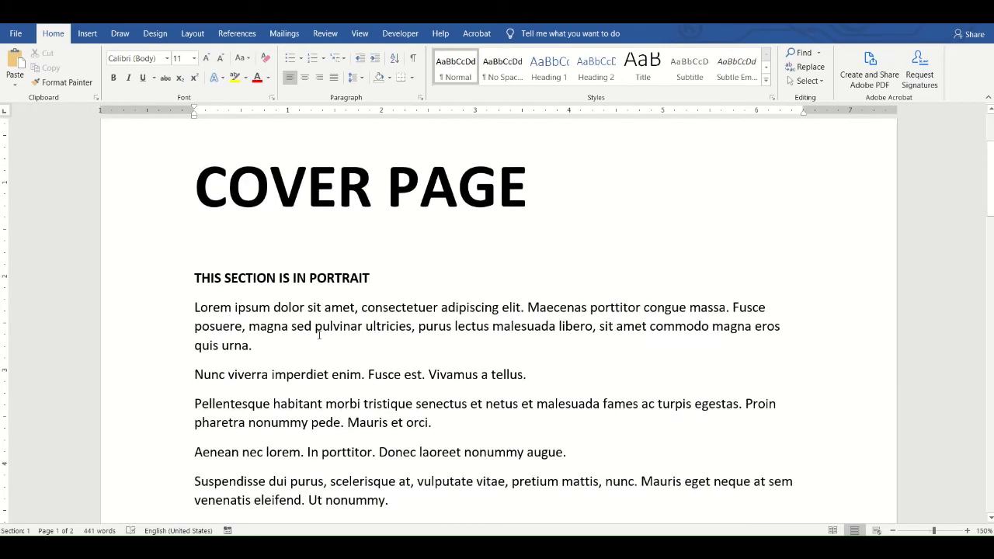
scroll(318, 336, "down", 8)
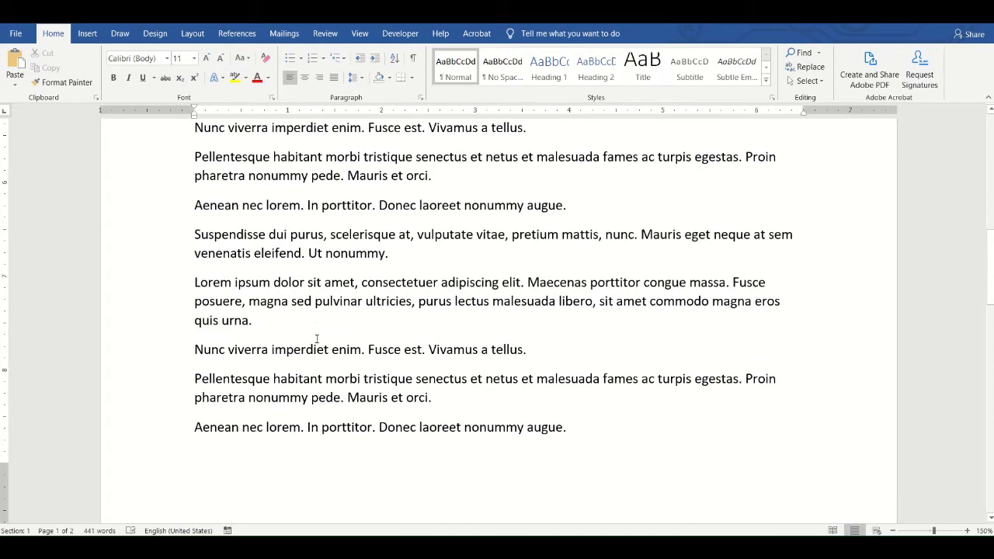
scroll(319, 335, "down", 6)
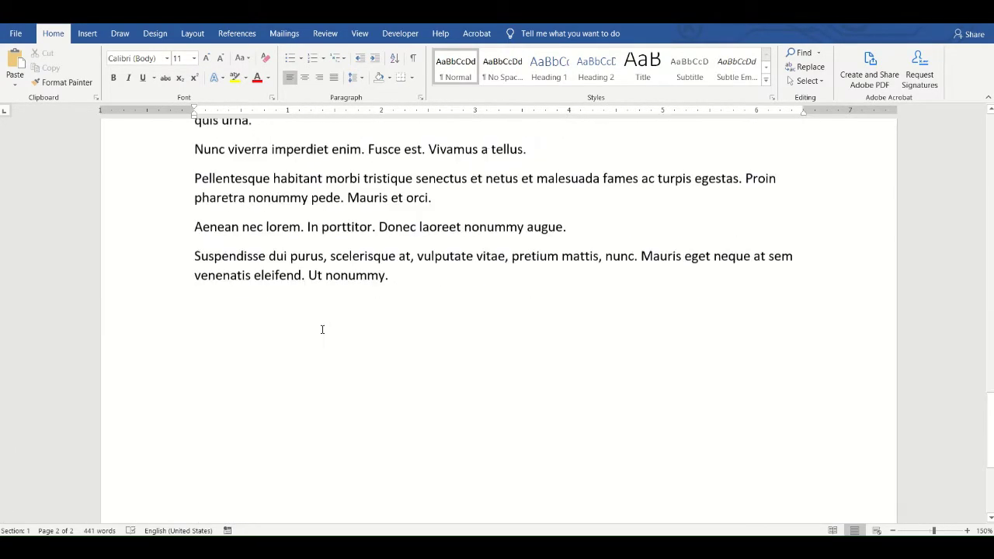
scroll(324, 332, "down", 4)
scroll(337, 340, "up", 6)
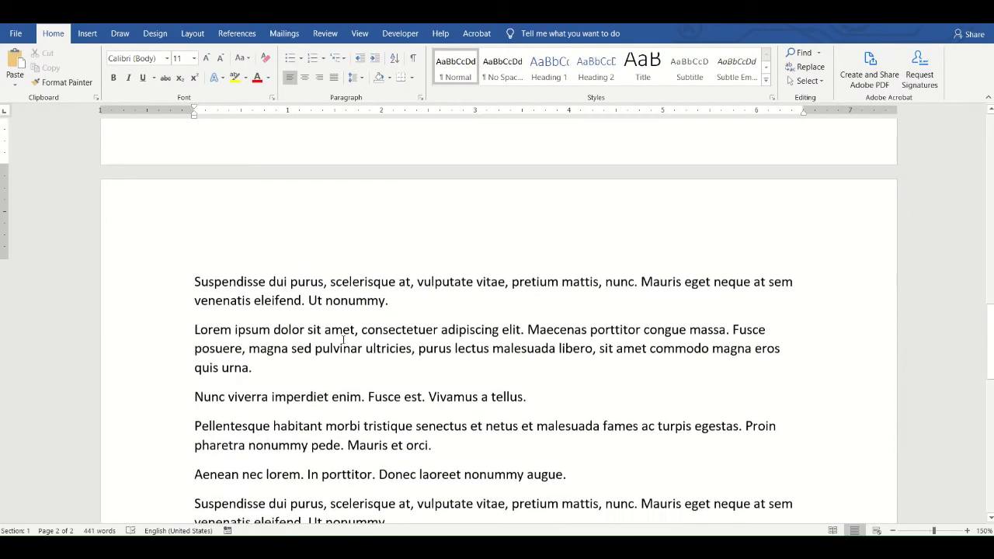
scroll(342, 339, "up", 12)
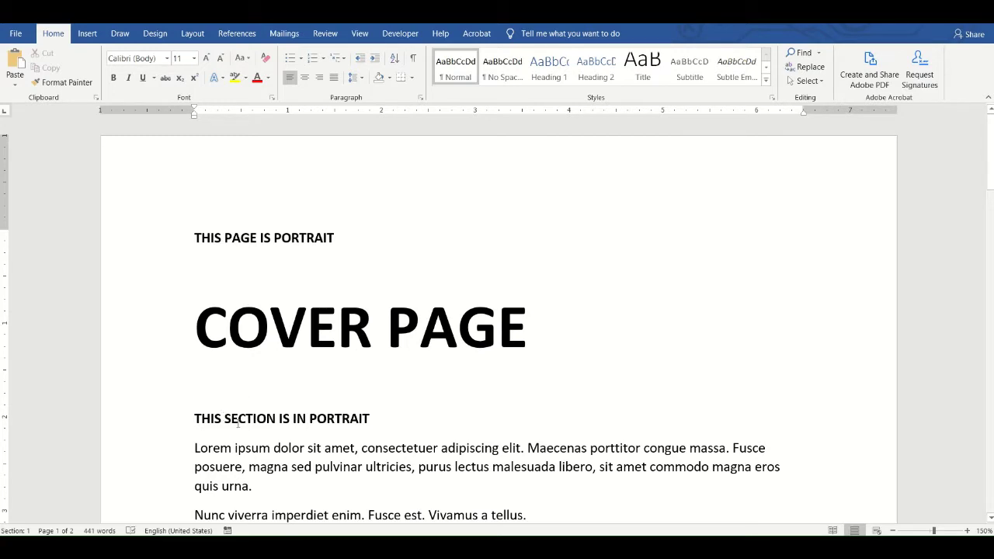
Turn on the display of paragraph marks and other hidden formatting symbols.
left_click(414, 59)
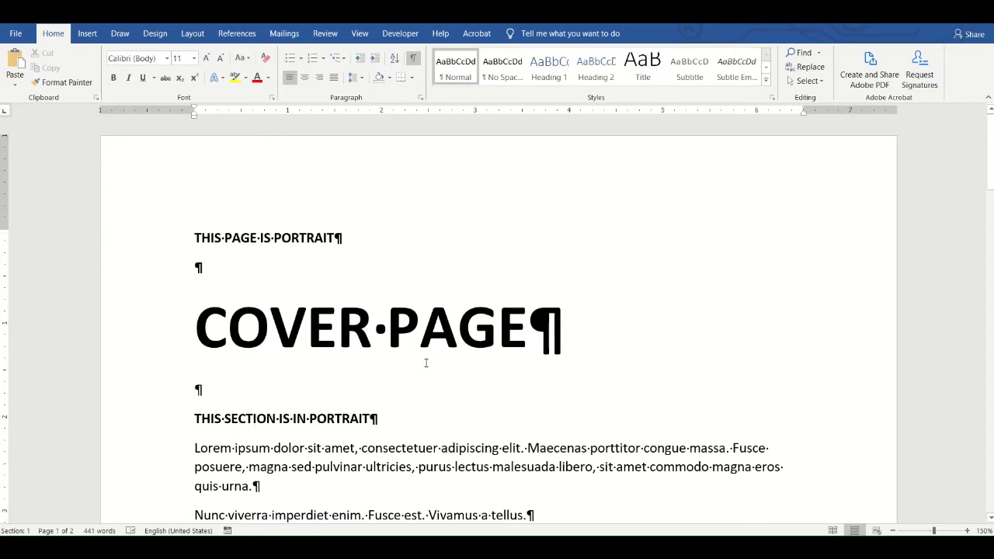
scroll(425, 363, "down", 3)
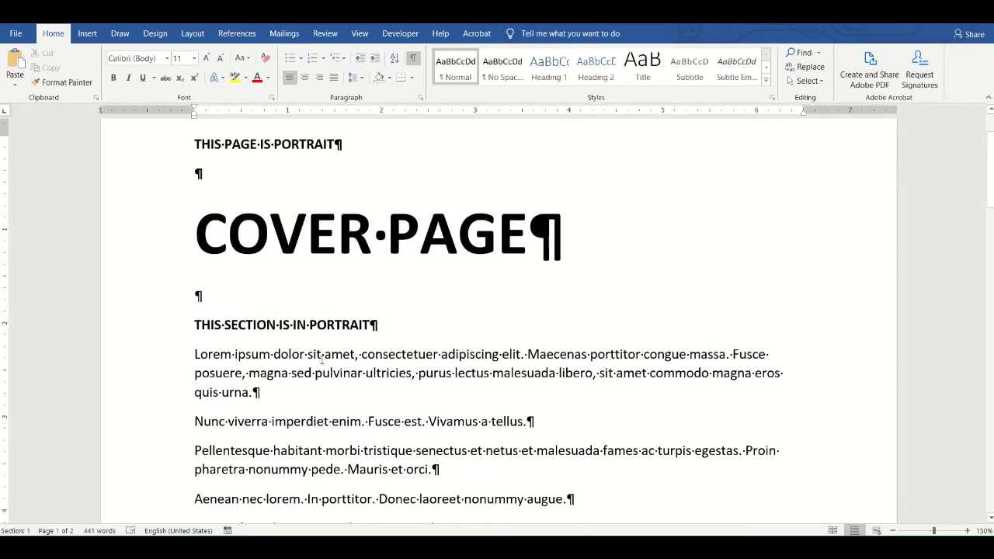
Insert a page break at the empty paragraph between COVER PAGE and THIS SECTION IS IN PORTRAIT.
left_click(233, 354)
left_click(246, 285)
scroll(503, 378, "up", 2)
scroll(430, 270, "down", 2)
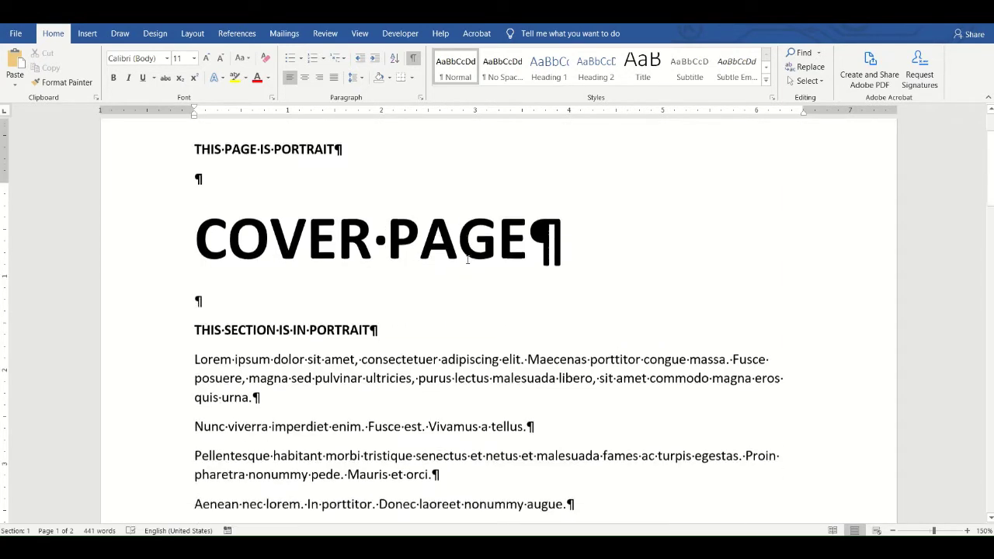
scroll(685, 269, "up", 1)
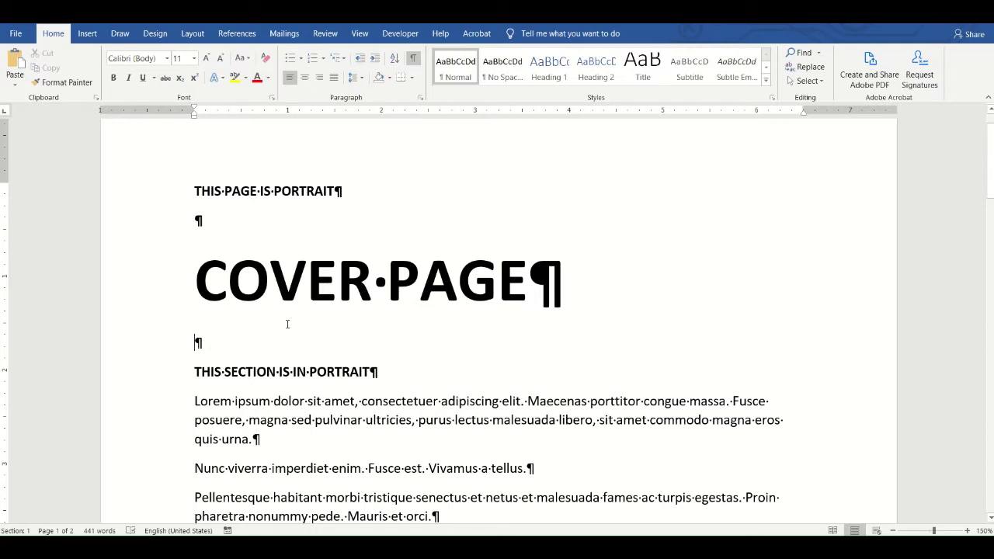
left_click(87, 33)
left_click(35, 81)
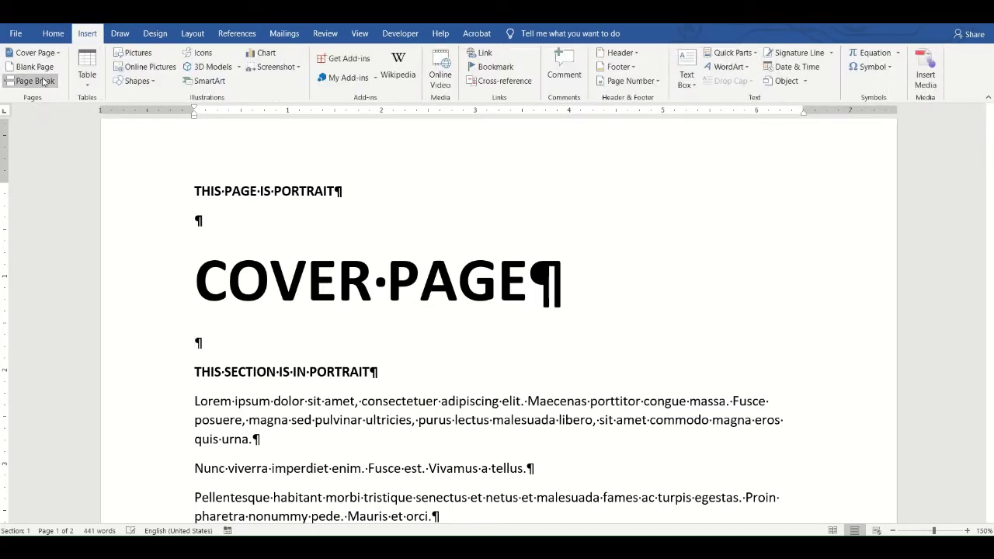
Examine the page break mark under COVER PAGE and how the text is distributed over the following pages.
scroll(396, 313, "up", 10)
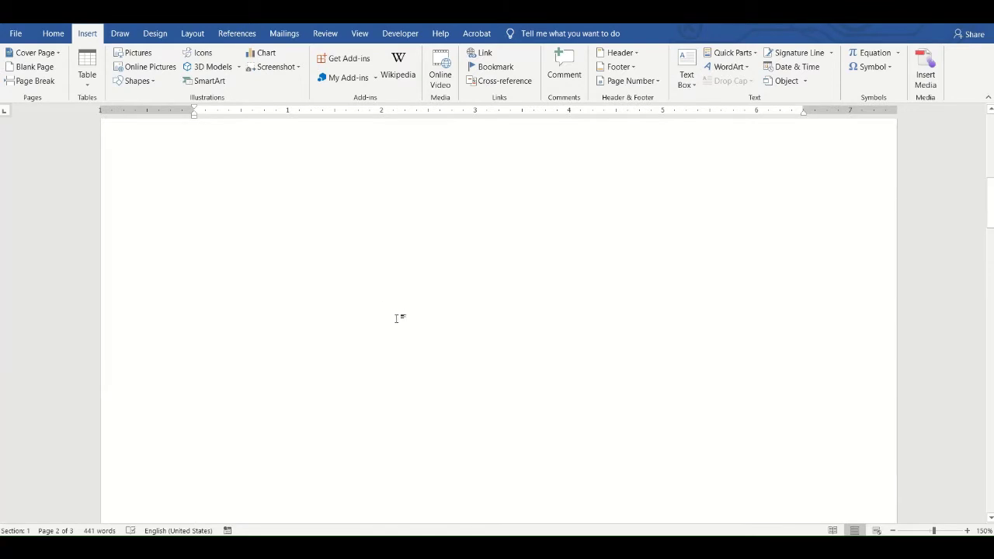
left_click(159, 397)
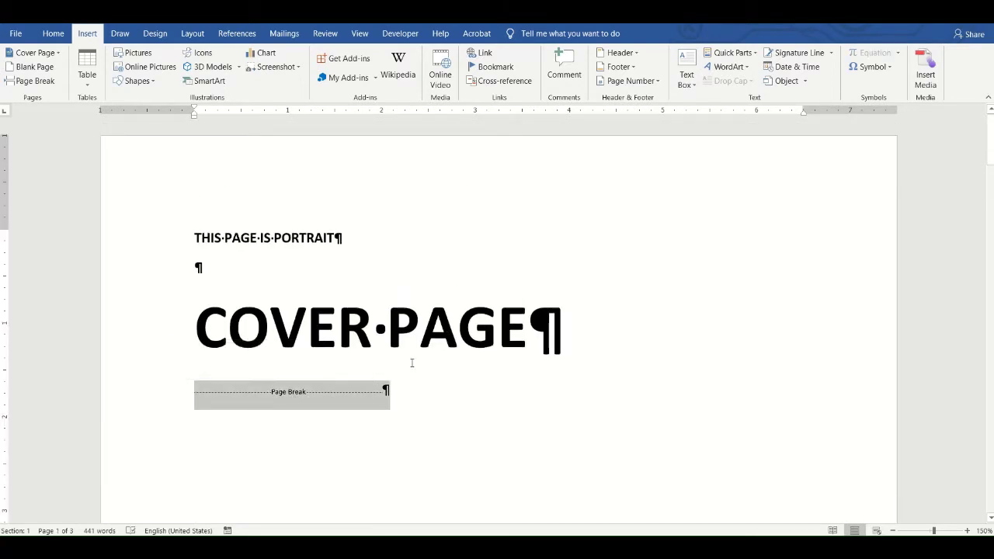
scroll(507, 296, "down", 2)
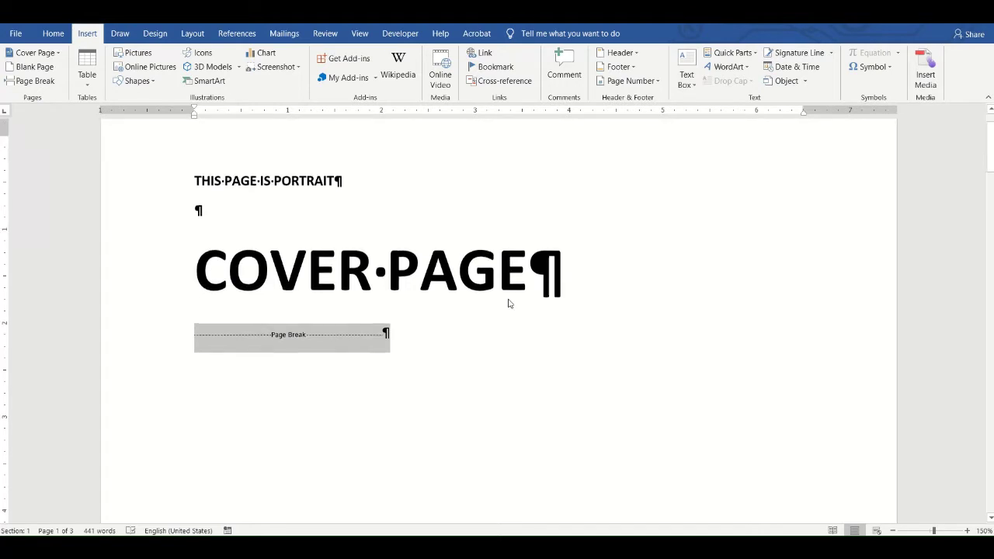
left_click(425, 292)
scroll(425, 292, "up", 2)
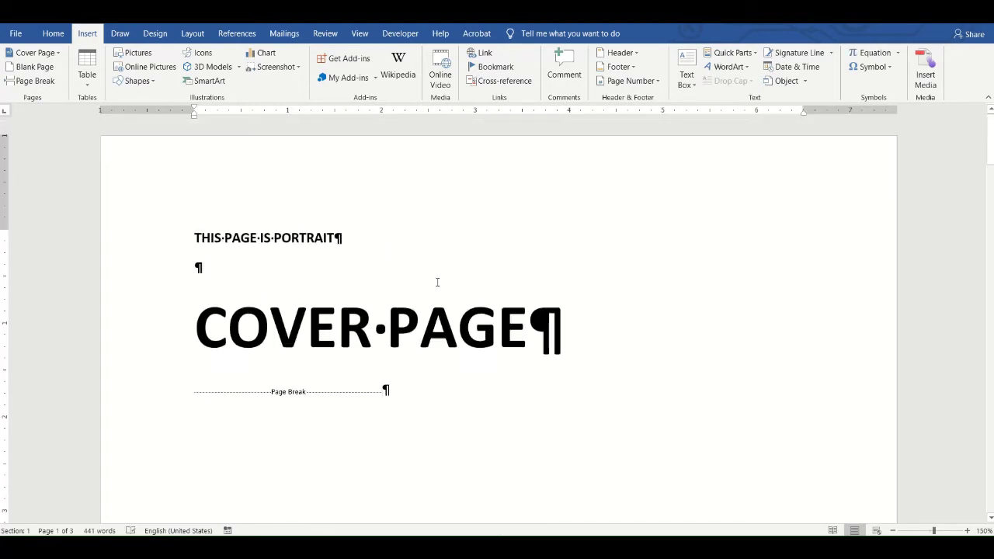
left_click(170, 395)
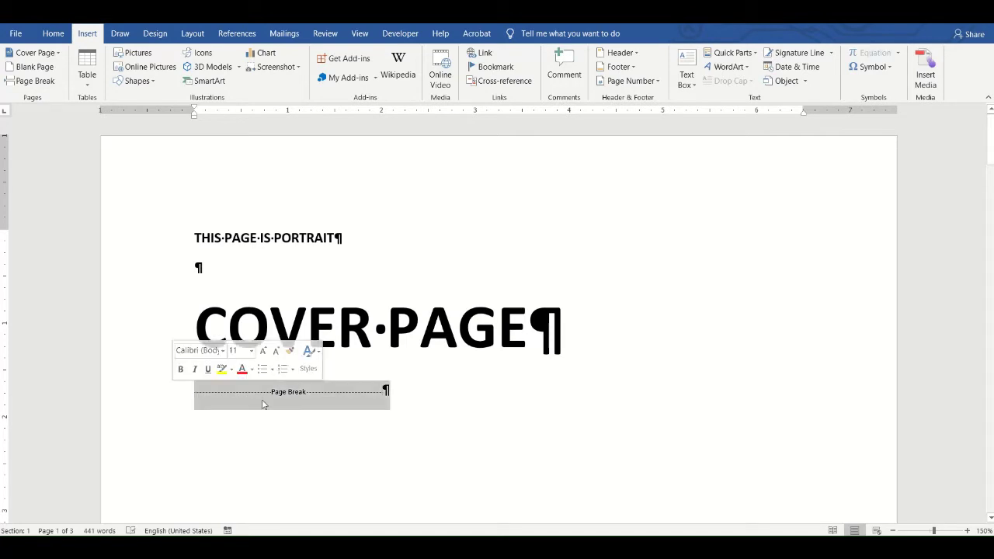
left_click(264, 401)
scroll(492, 313, "down", 20)
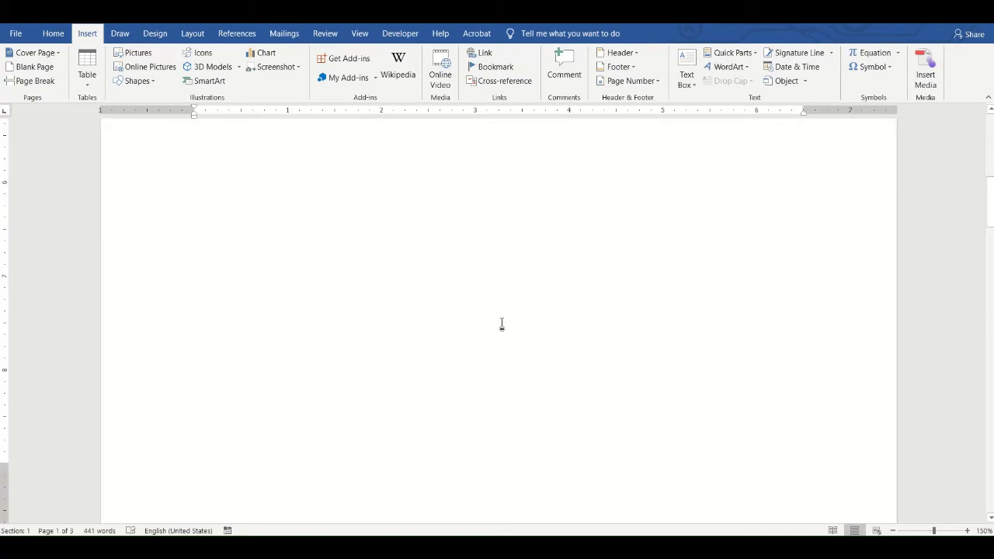
scroll(332, 380, "down", 3)
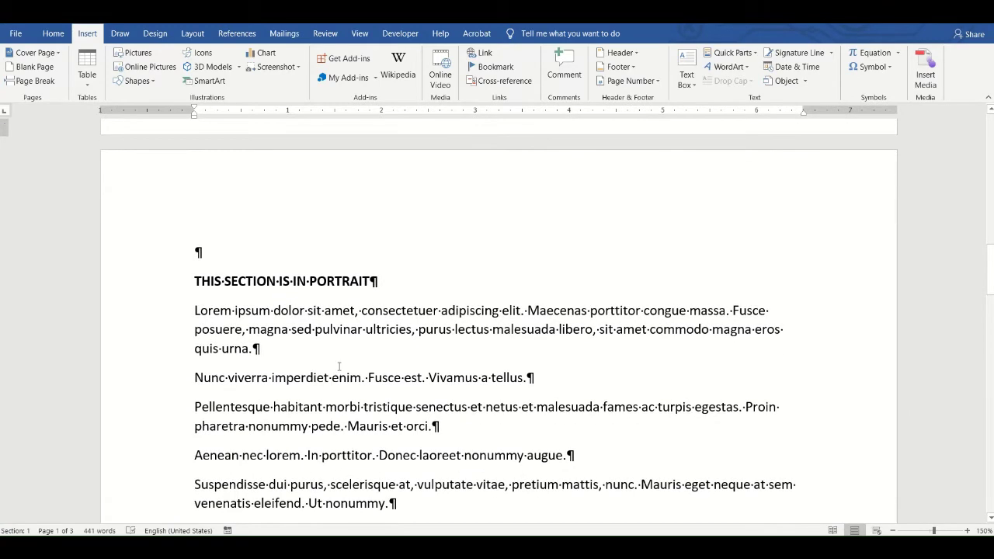
scroll(357, 332, "down", 12)
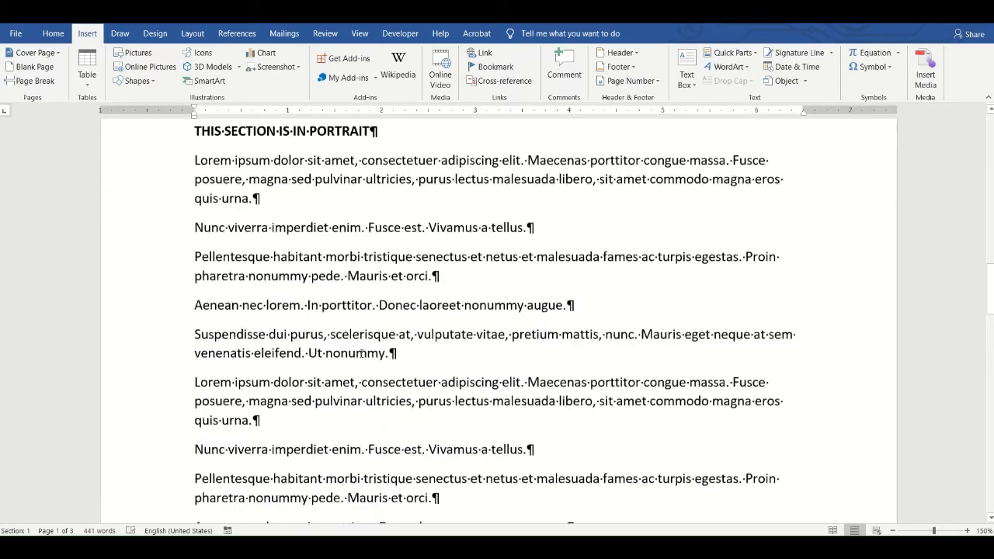
scroll(362, 345, "down", 20)
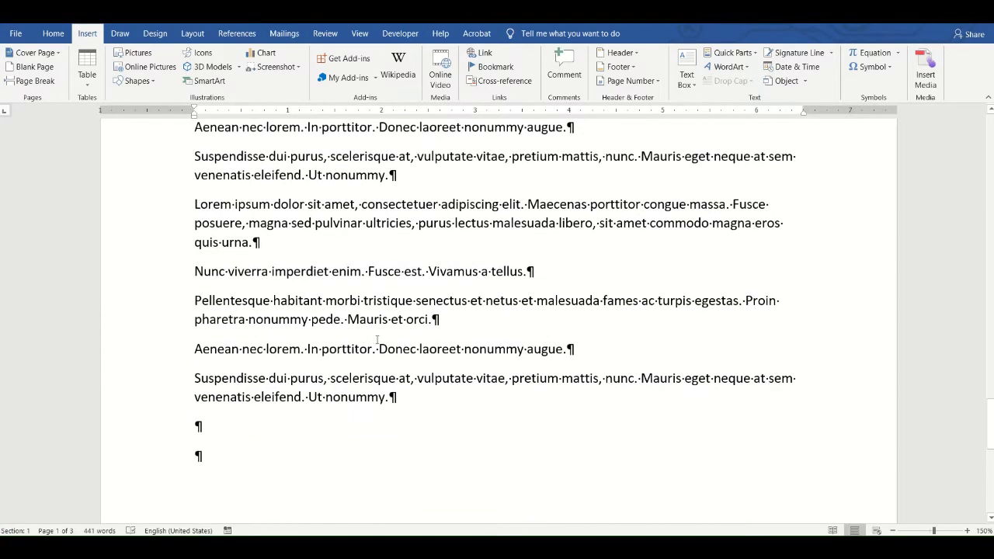
scroll(399, 336, "up", 15)
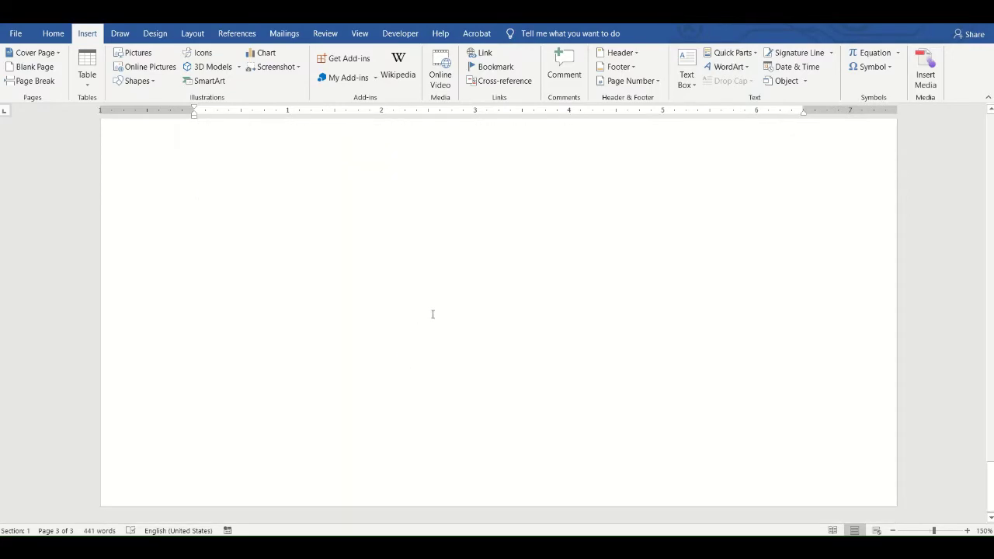
scroll(465, 318, "up", 20)
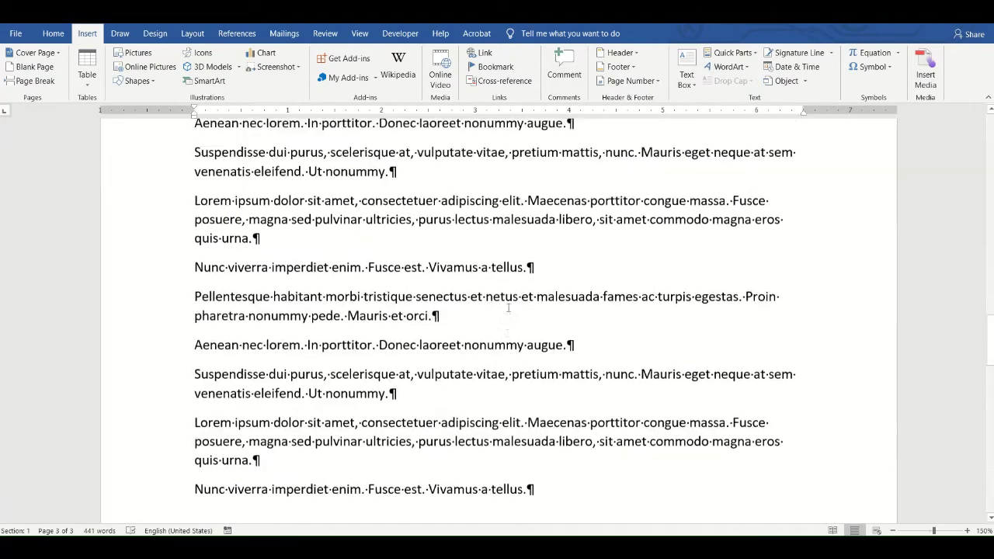
scroll(508, 308, "up", 20)
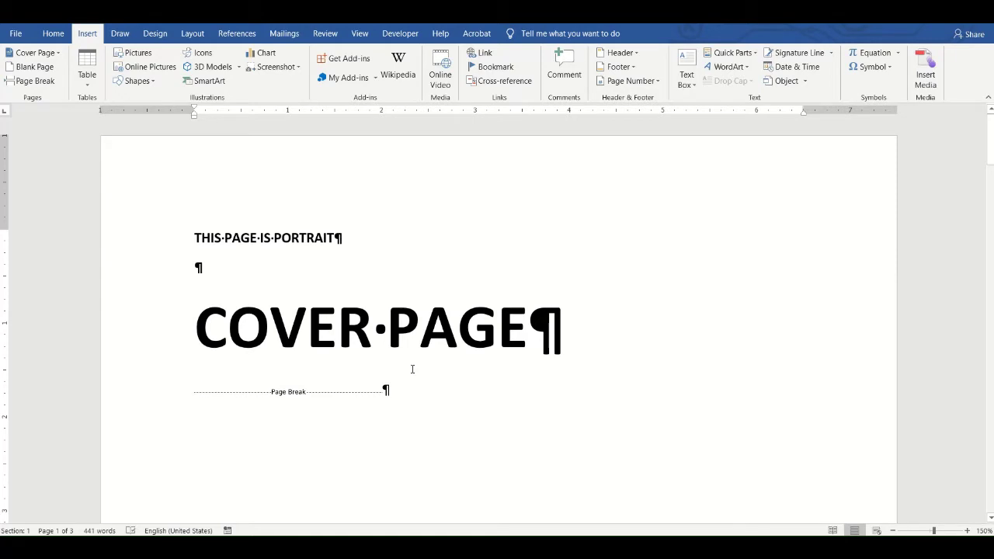
Delete the page break under COVER PAGE together with the extra empty paragraph.
key("Delete")
key("Delete")
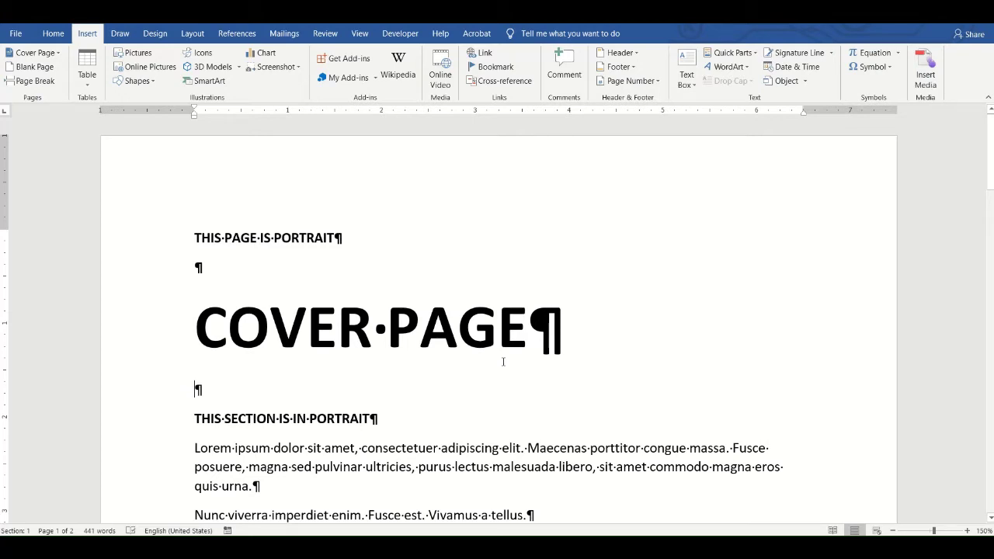
Insert another page break at the empty paragraph under COVER PAGE, check its mark, and remove it with the extra empty paragraph.
key("ctrl+Return")
scroll(234, 334, "up", 10)
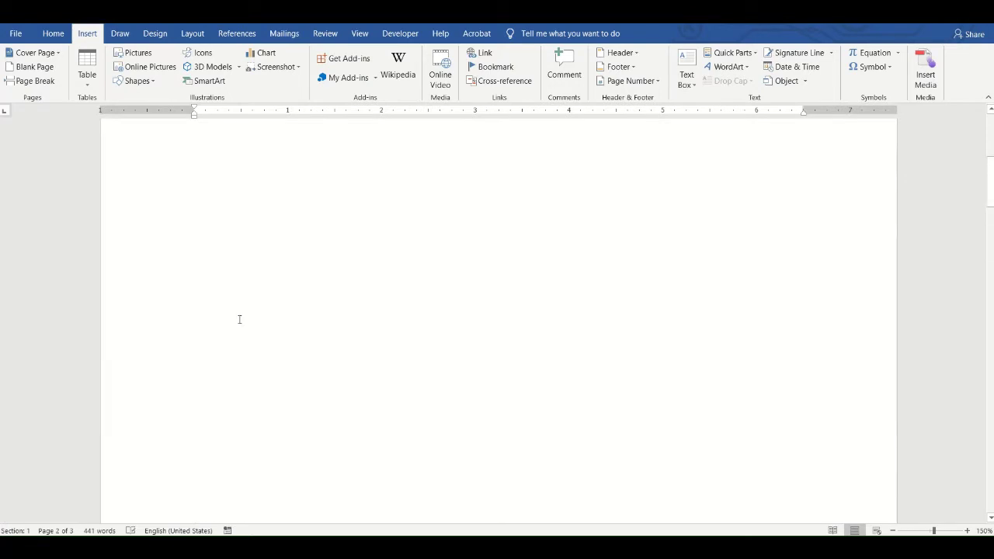
left_click(258, 392)
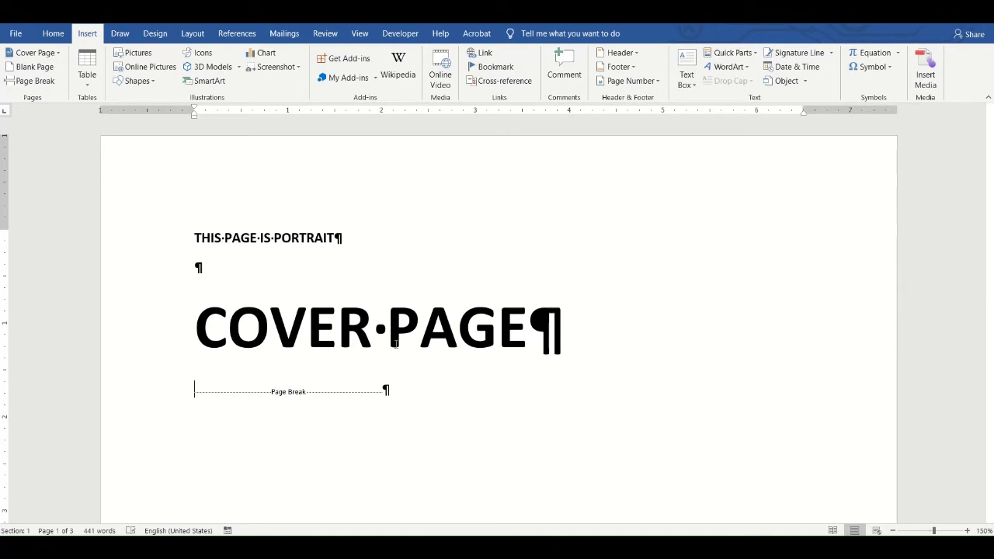
key("Delete")
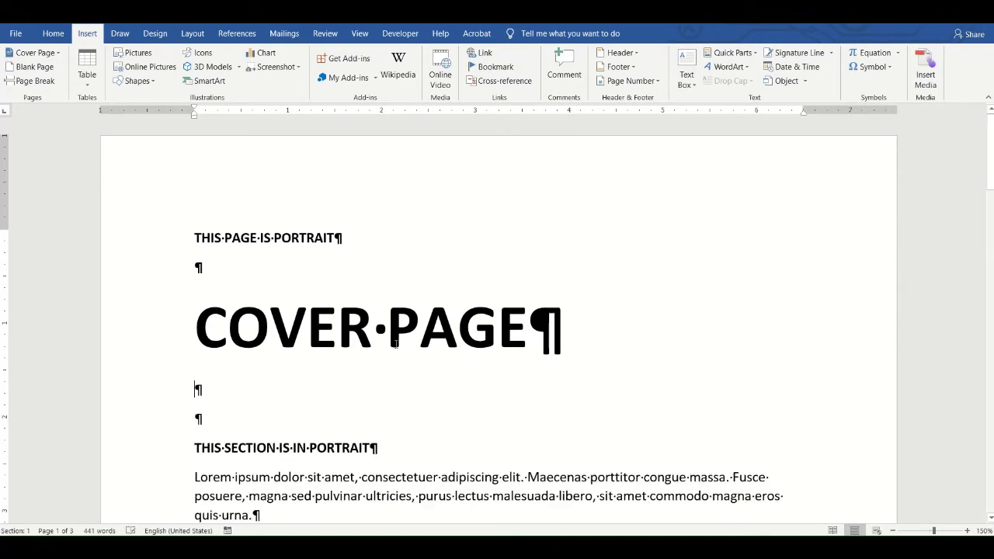
key("Delete")
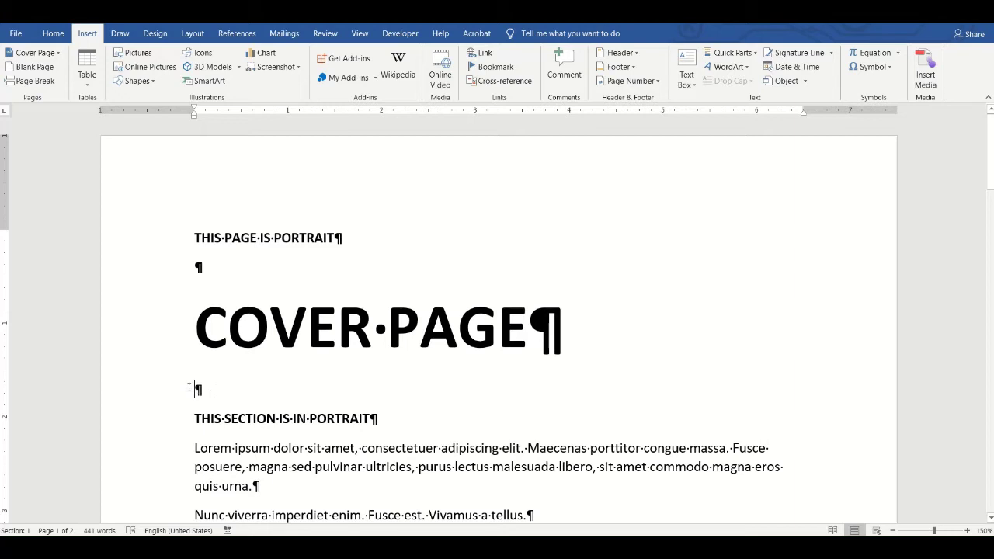
Insert a Next Page section break at the empty paragraph under COVER PAGE and check both resulting pages.
left_click(192, 32)
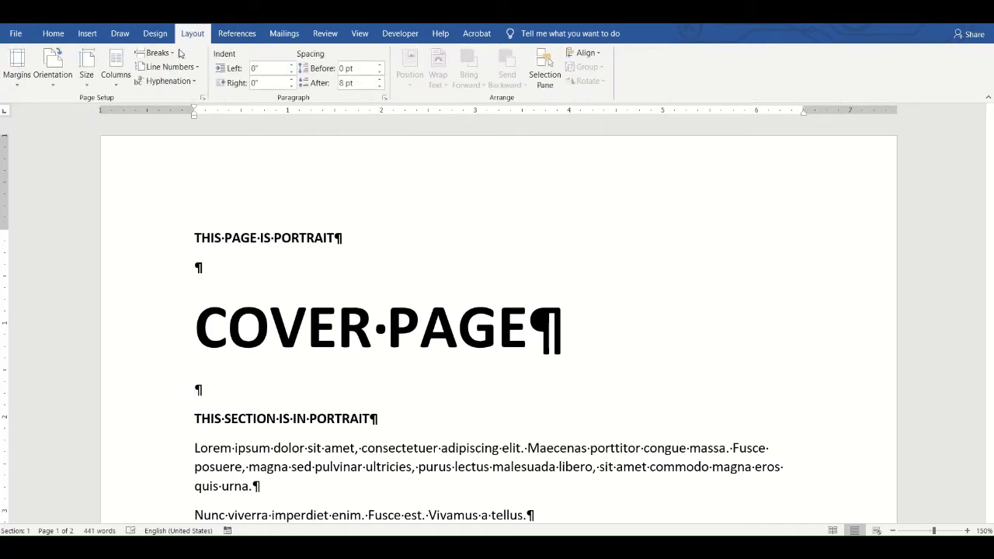
left_click(164, 52)
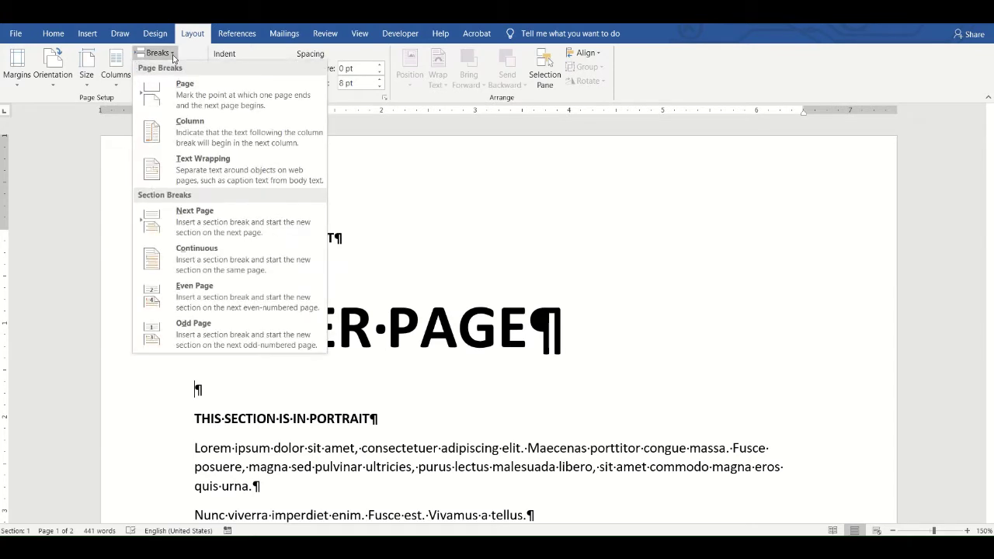
left_click(187, 224)
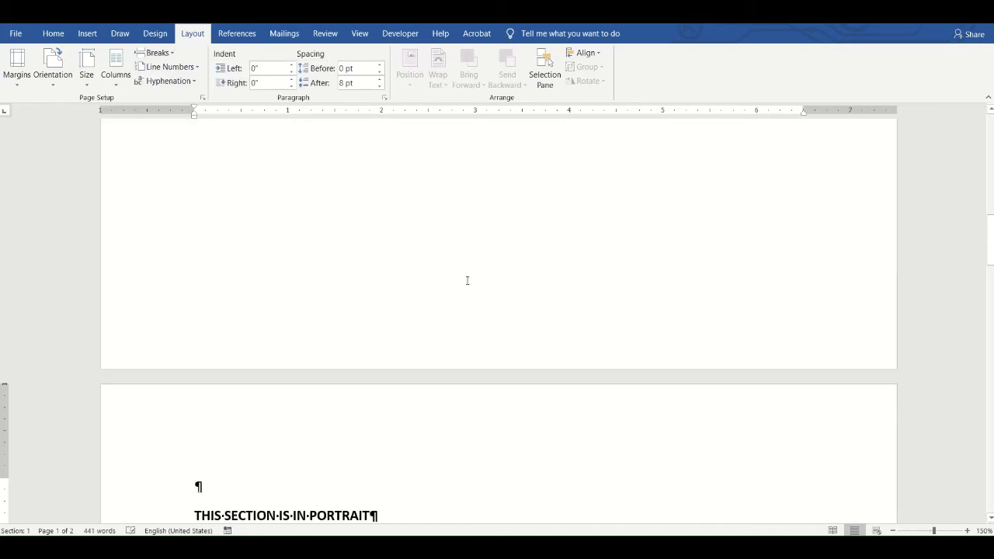
scroll(322, 315, "up", 10)
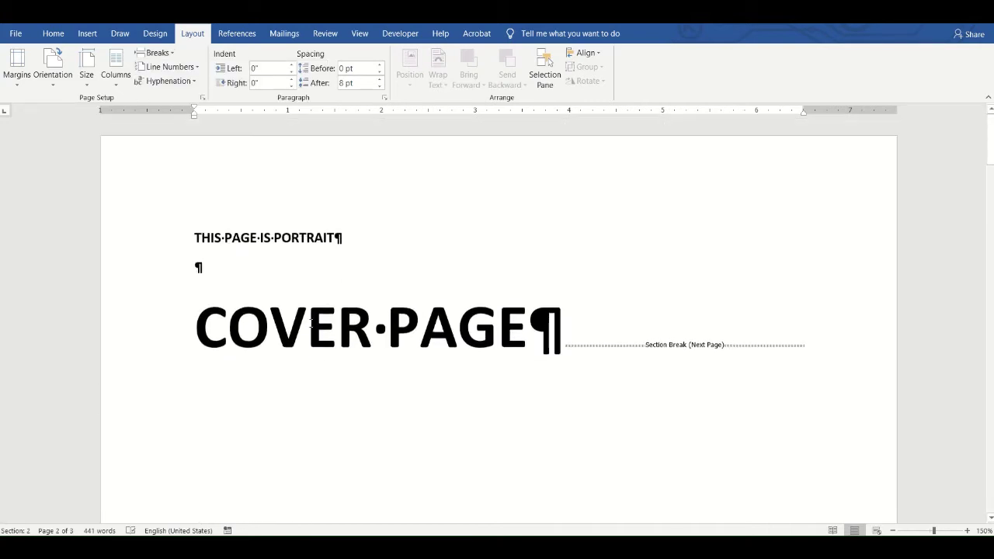
scroll(324, 329, "up", 9)
scroll(324, 329, "down", 5)
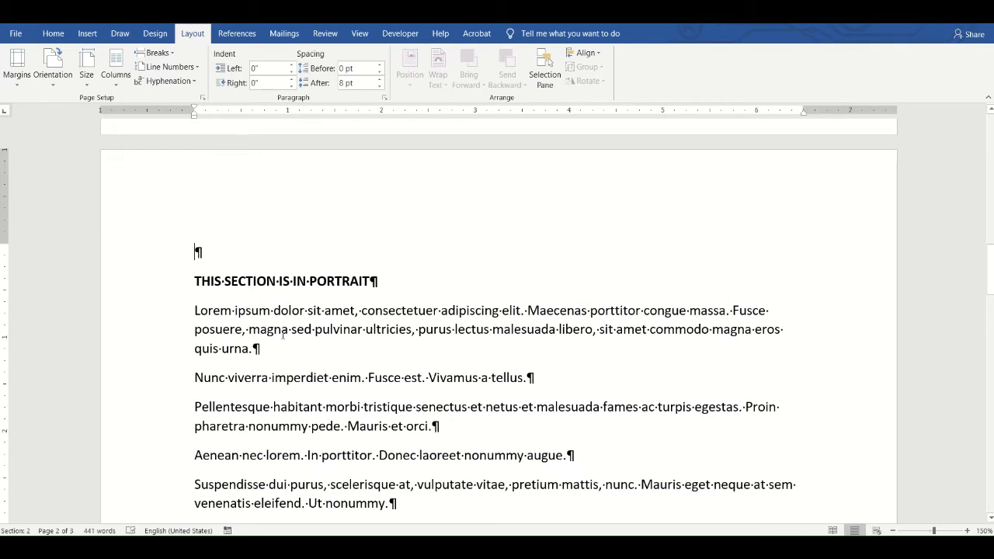
Add a paragraph after COVER PAGE to put the Next Page section break on its own line below the title.
scroll(613, 230, "up", 6)
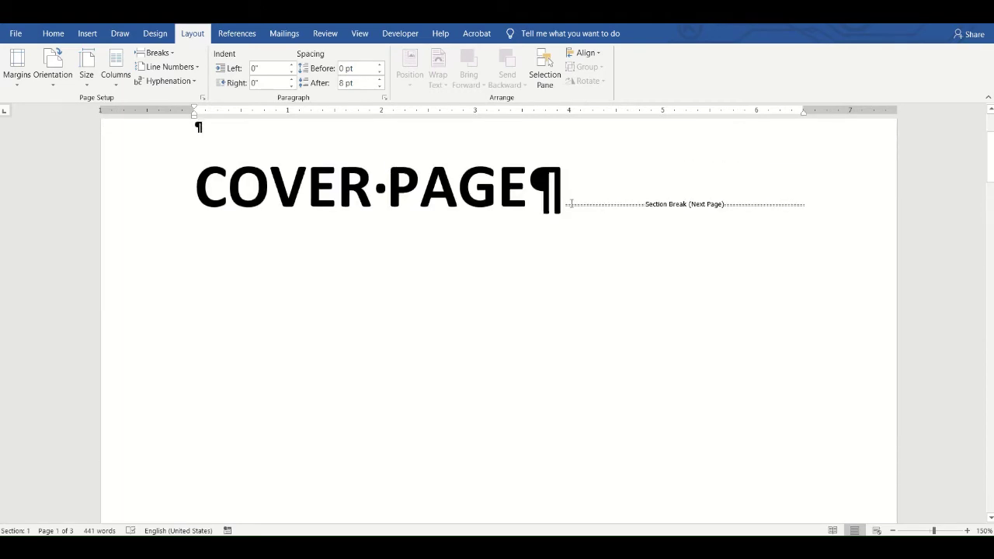
scroll(568, 257, "down", 10)
scroll(432, 304, "down", 1)
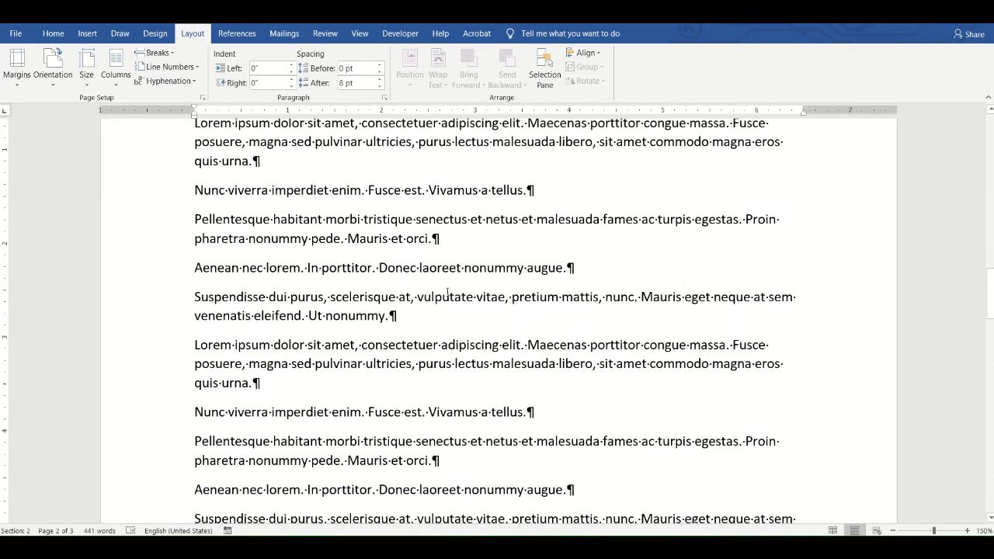
scroll(494, 295, "up", 8)
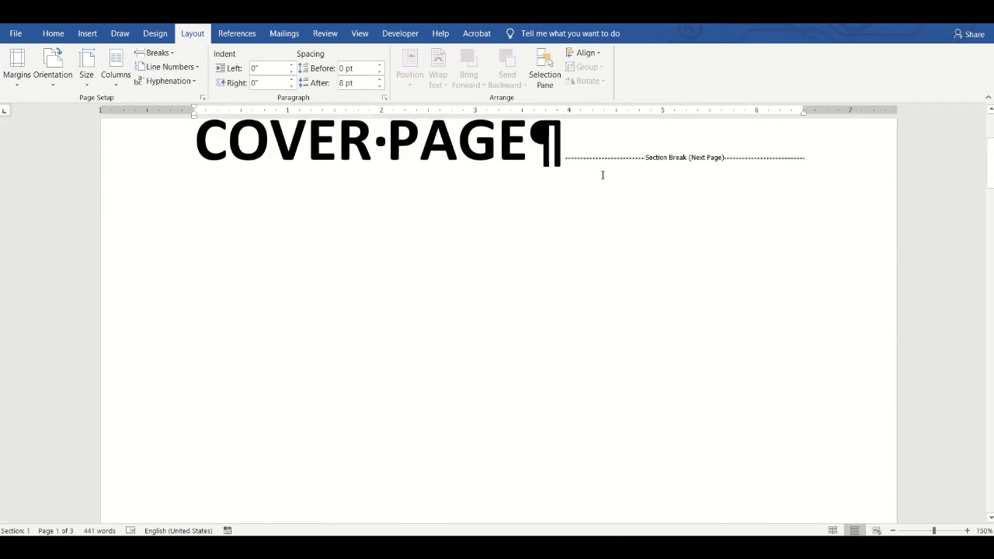
scroll(597, 164, "up", 3)
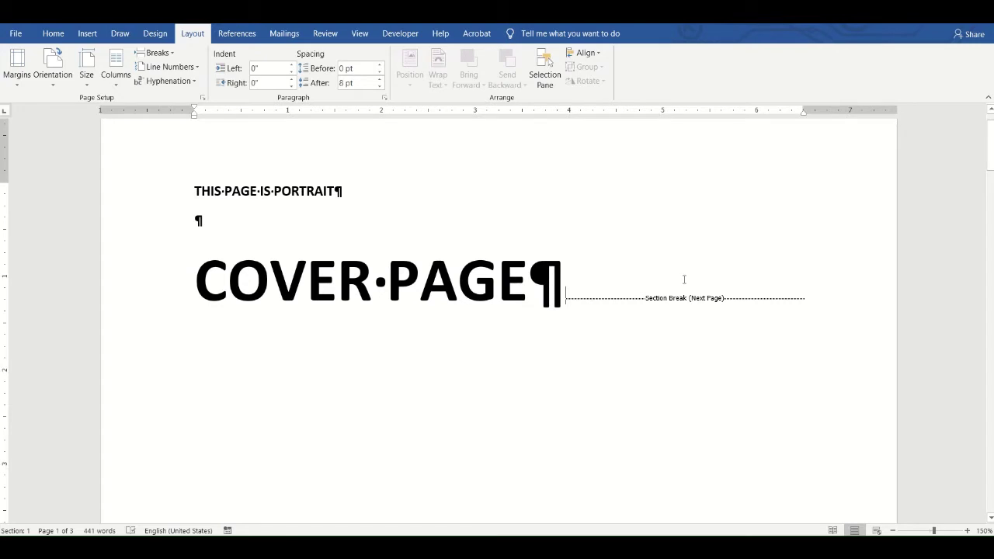
key("Return")
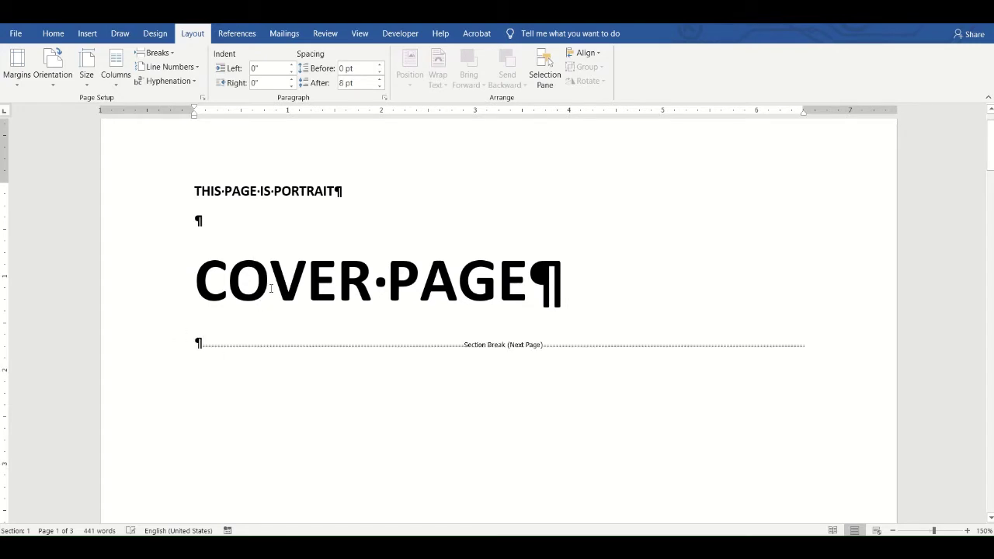
Examine the section break line on the cover page in relation to the COVER PAGE title above it.
left_click(137, 278)
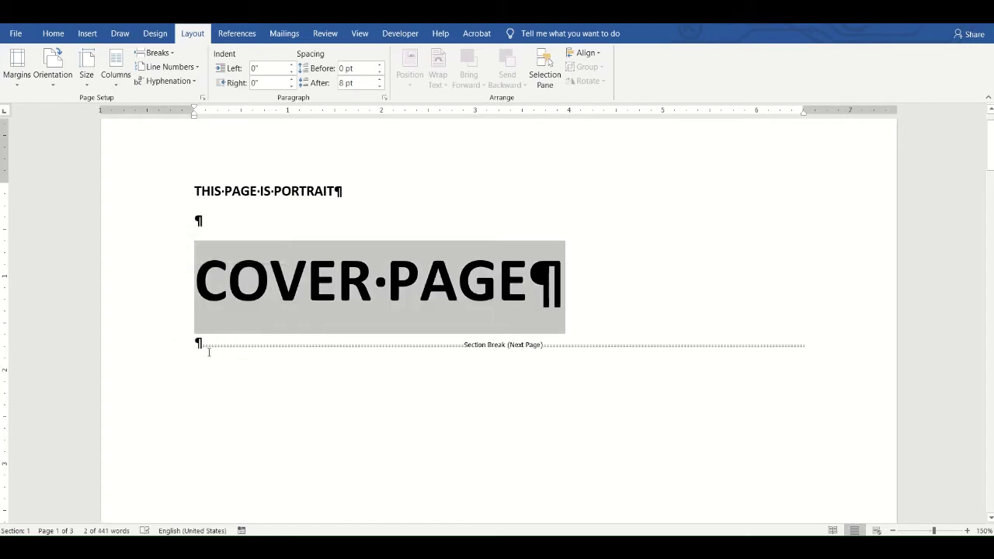
left_click(208, 351)
left_click(158, 349)
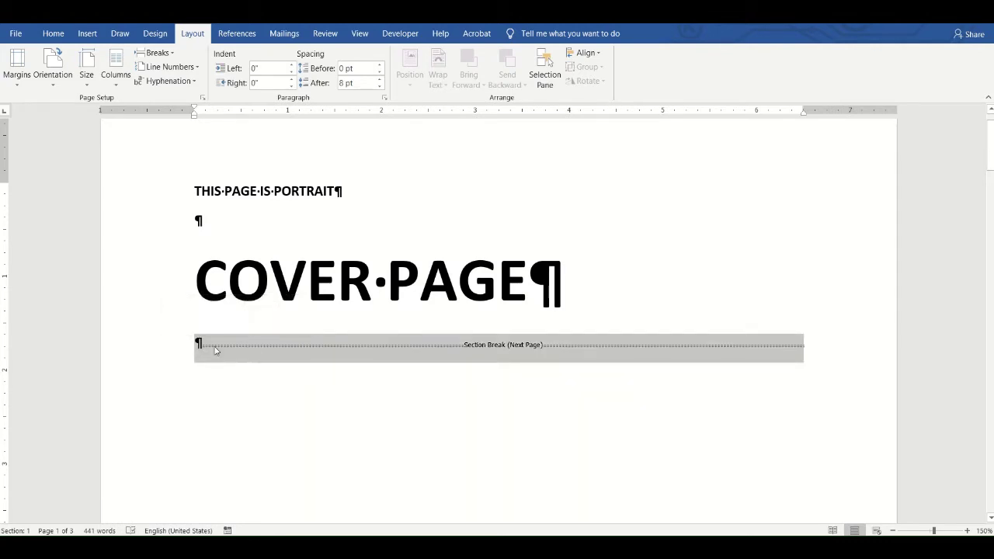
left_click(215, 350)
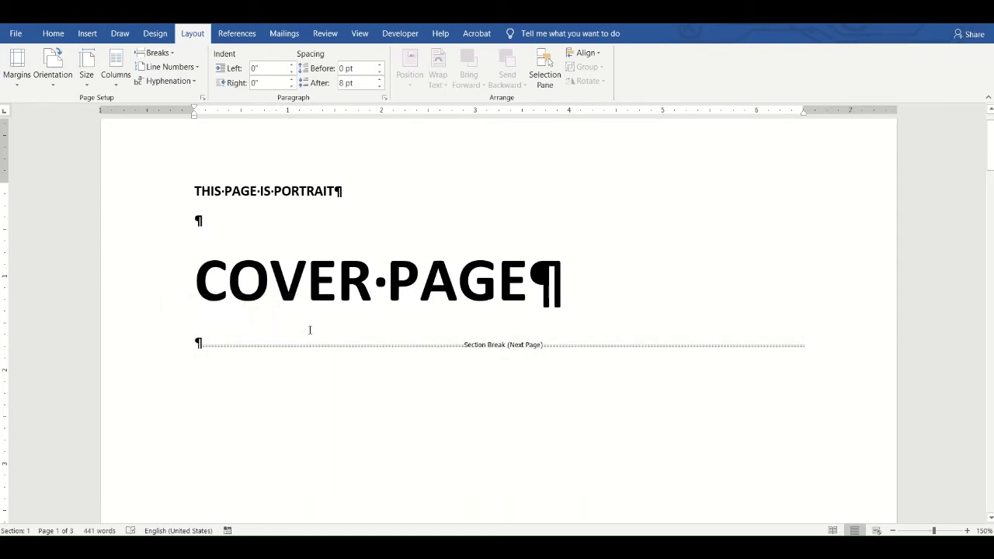
scroll(326, 322, "up", 1)
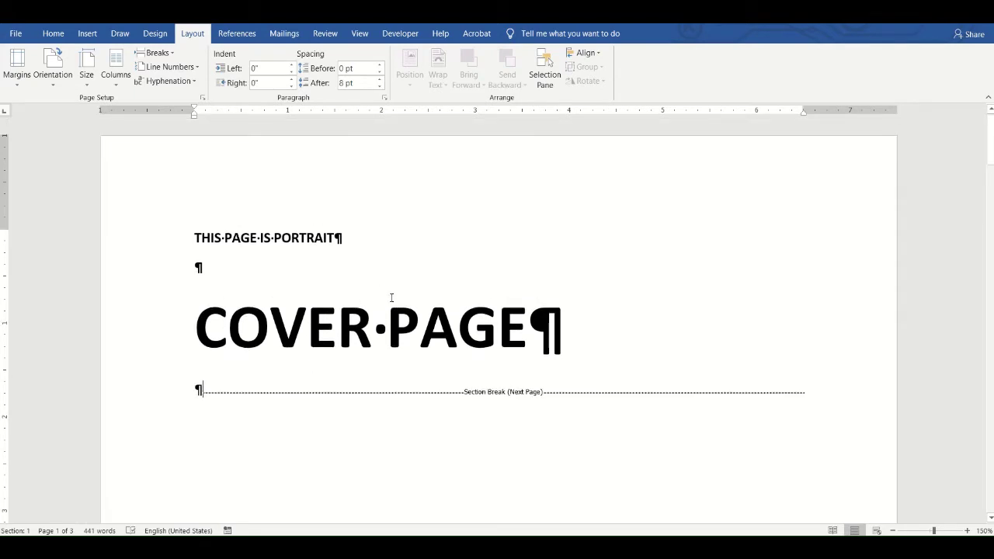
scroll(388, 300, "down", 2)
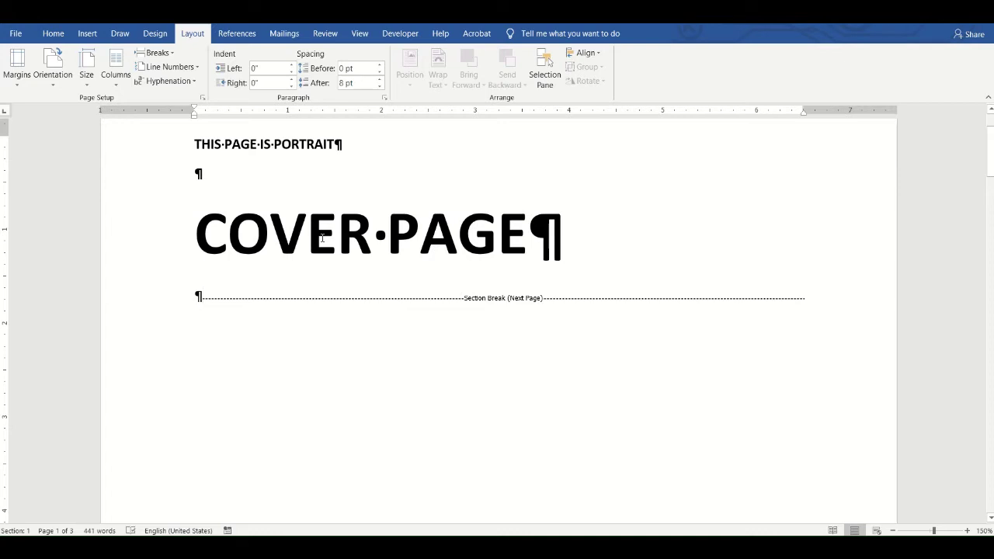
left_click(272, 241)
scroll(435, 187, "up", 2)
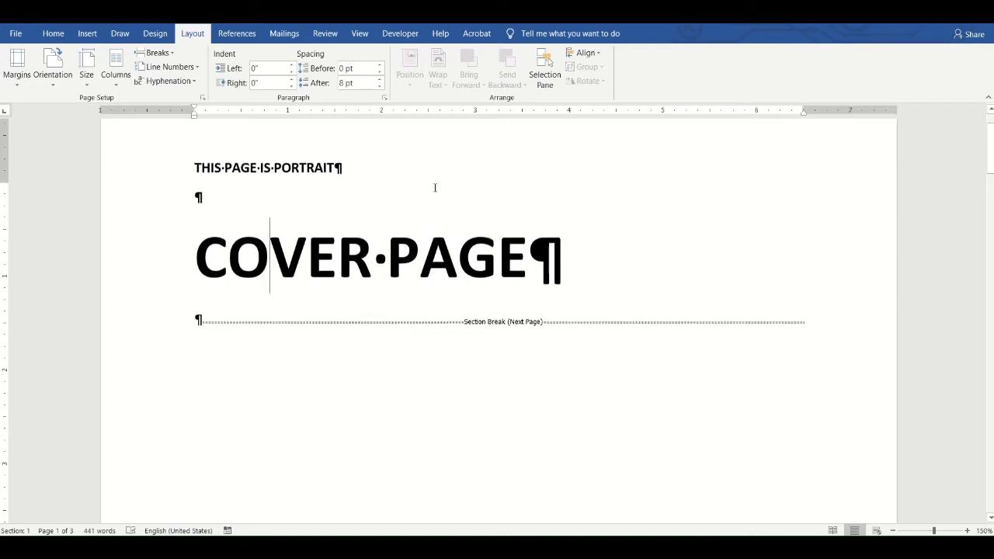
left_click(147, 345)
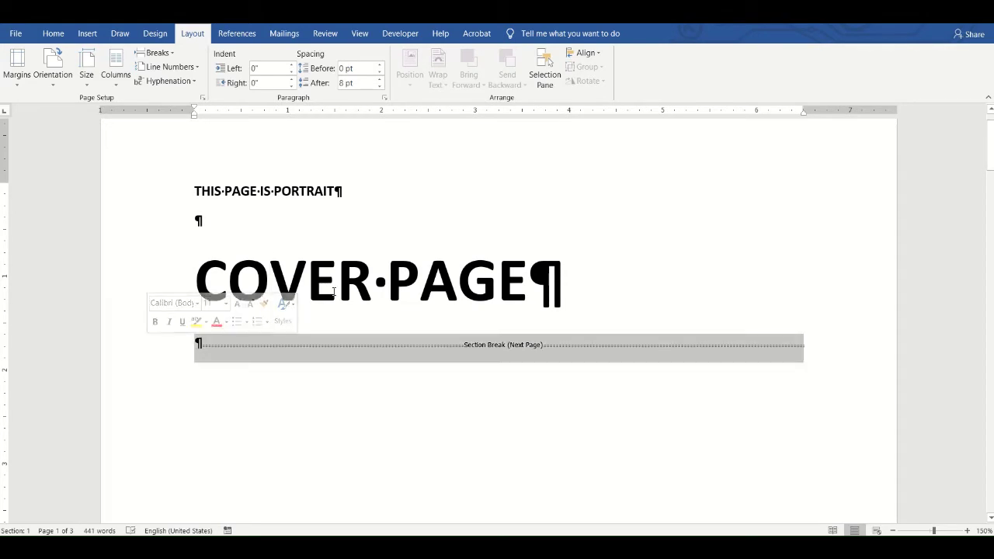
left_click(362, 224)
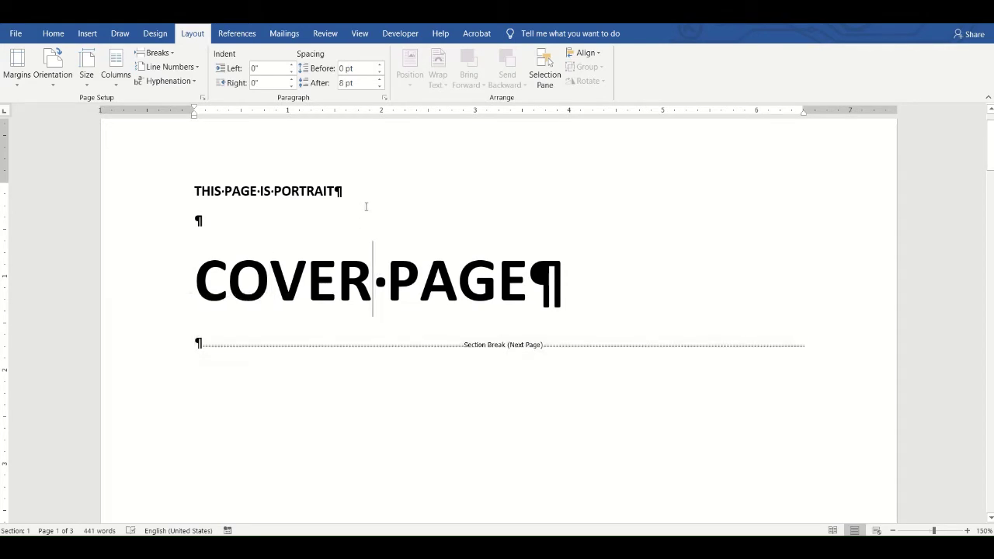
Place the cursor in the body text and on the cover page in turn to compare the two sections.
scroll(375, 251, "down", 10)
scroll(382, 268, "down", 8)
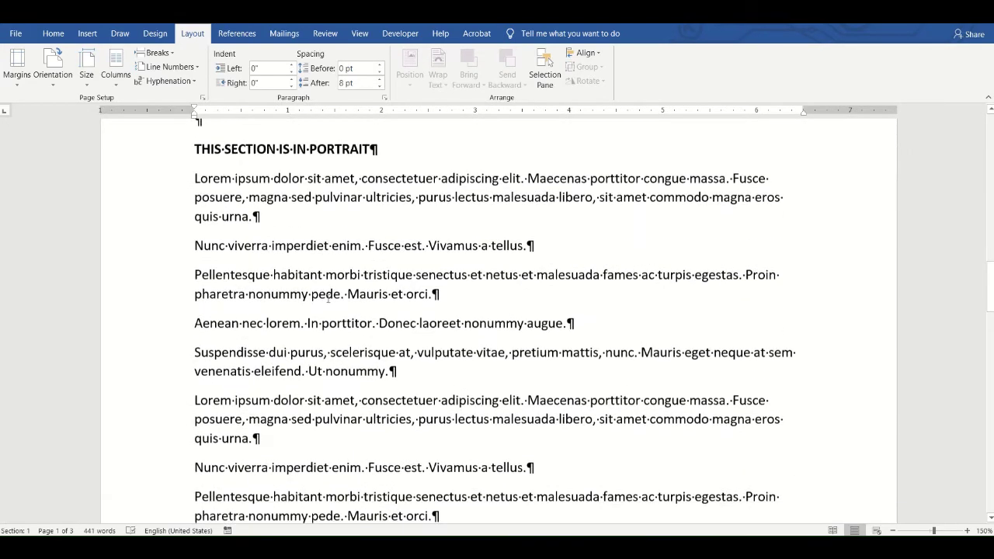
left_click(264, 315)
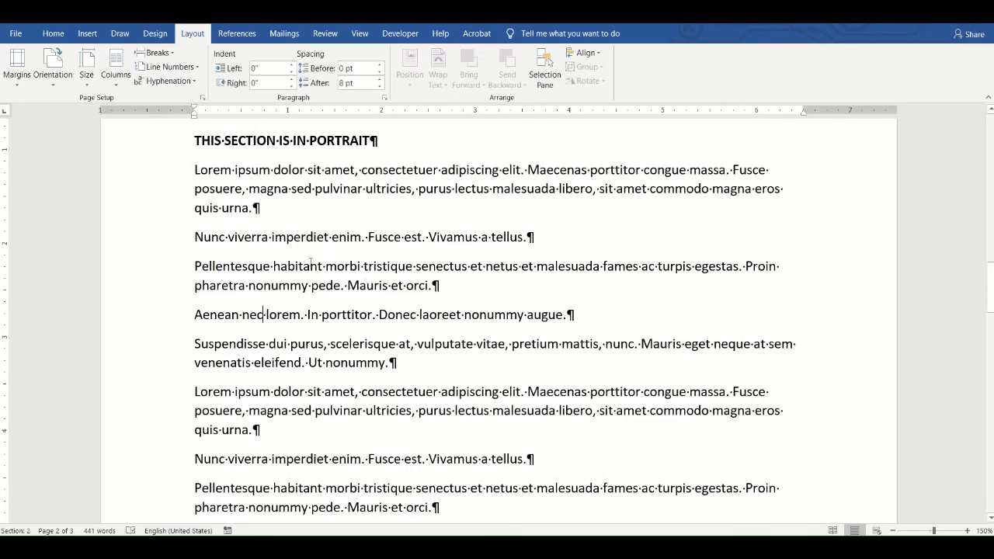
scroll(310, 262, "down", 6)
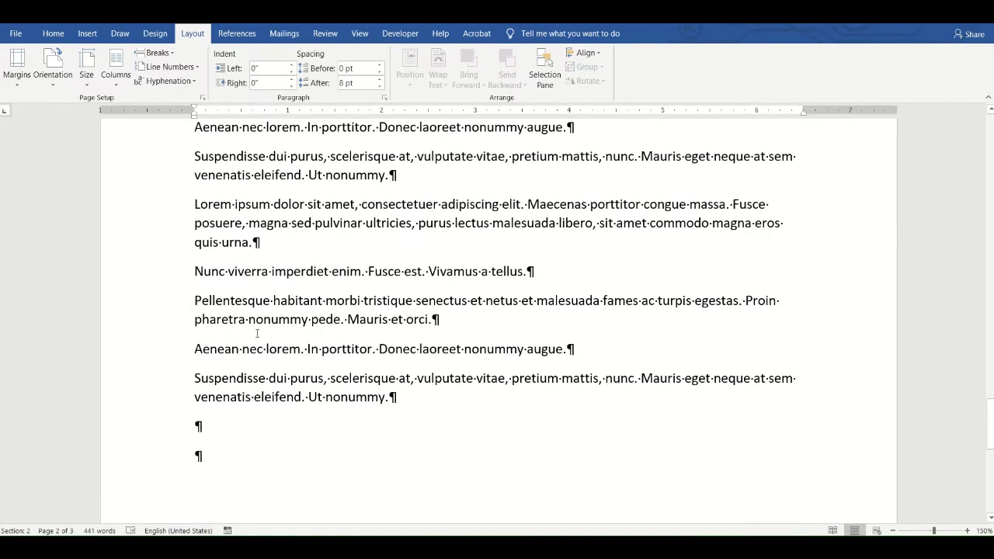
scroll(471, 335, "up", 15)
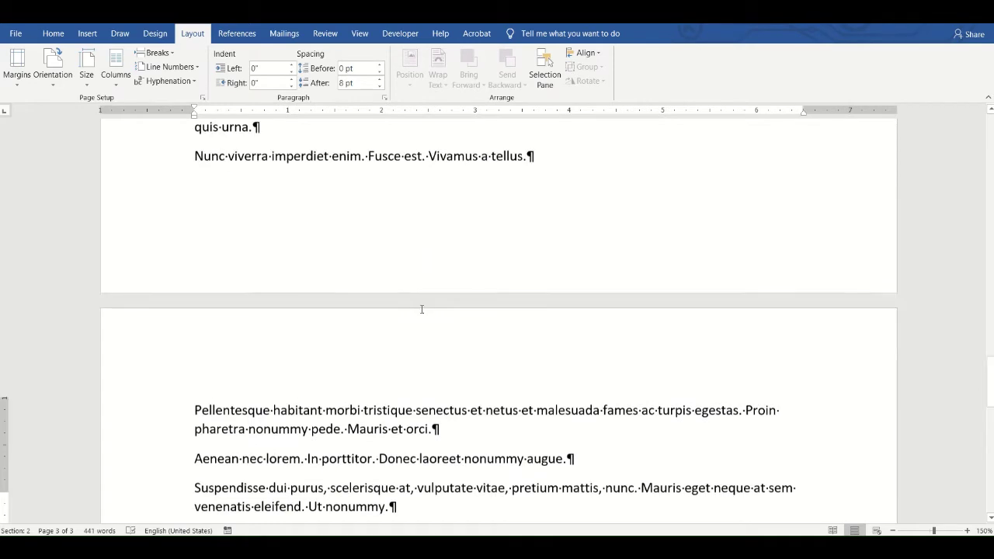
scroll(470, 335, "up", 5)
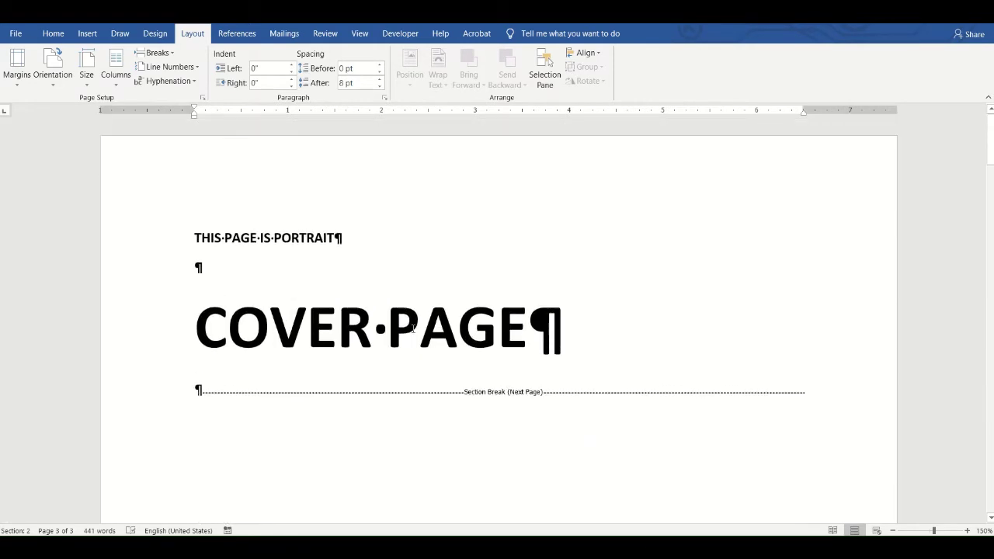
left_click(269, 311)
left_click(252, 267)
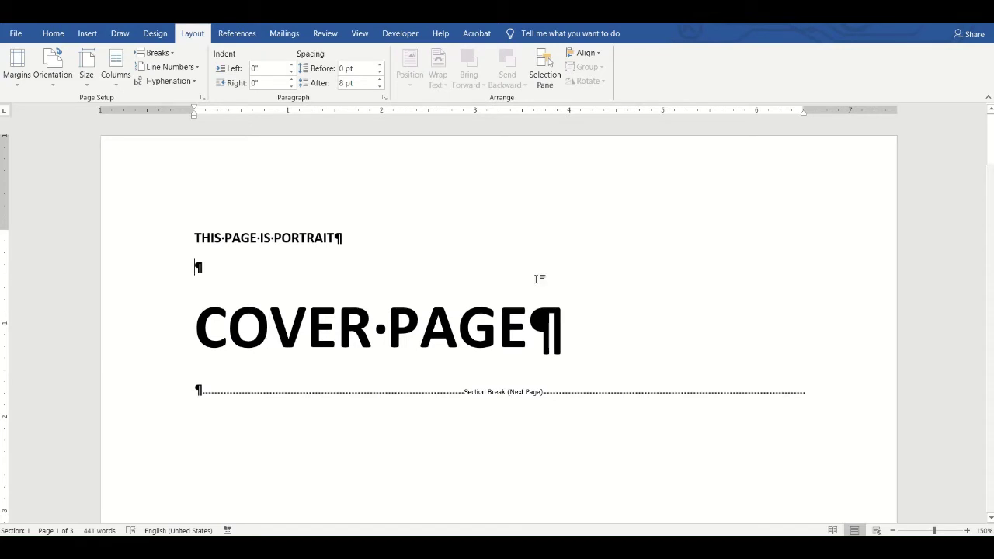
left_click(151, 395)
left_click(250, 281)
scroll(209, 356, "down", 12)
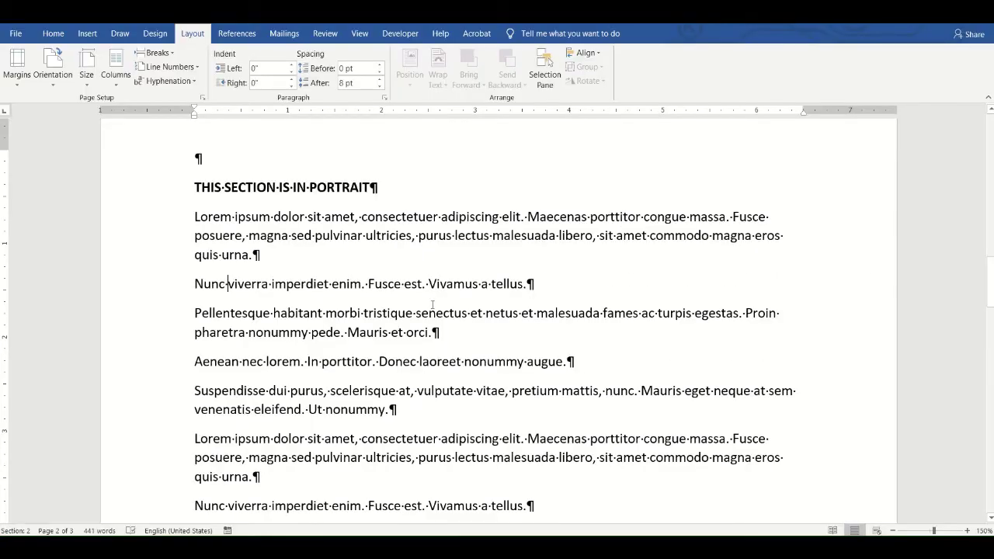
scroll(432, 304, "up", 15)
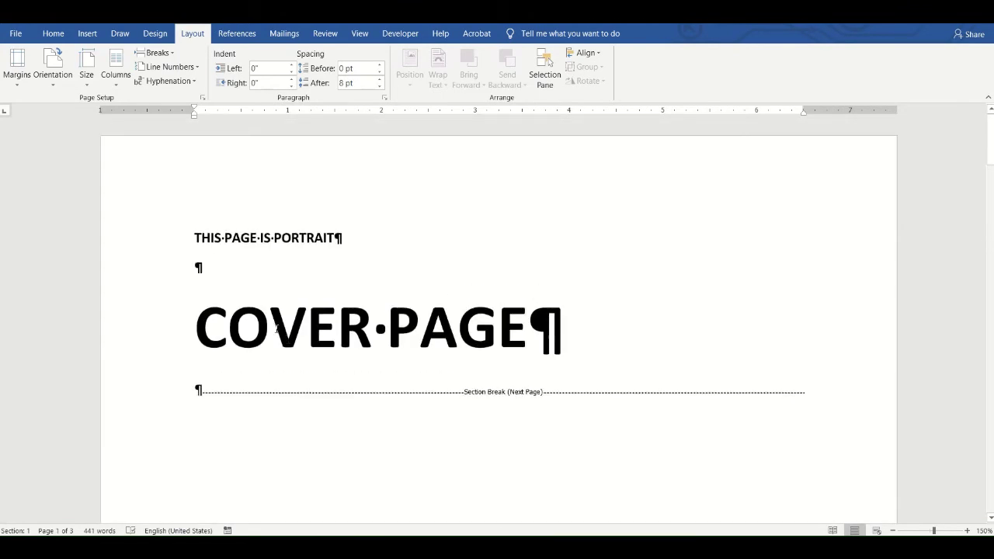
left_click(277, 327)
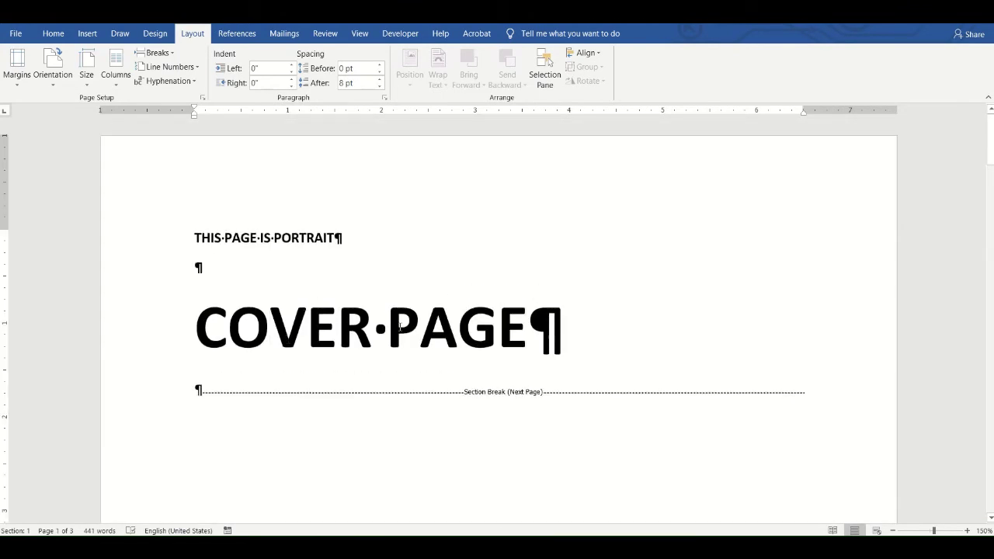
left_click(163, 332)
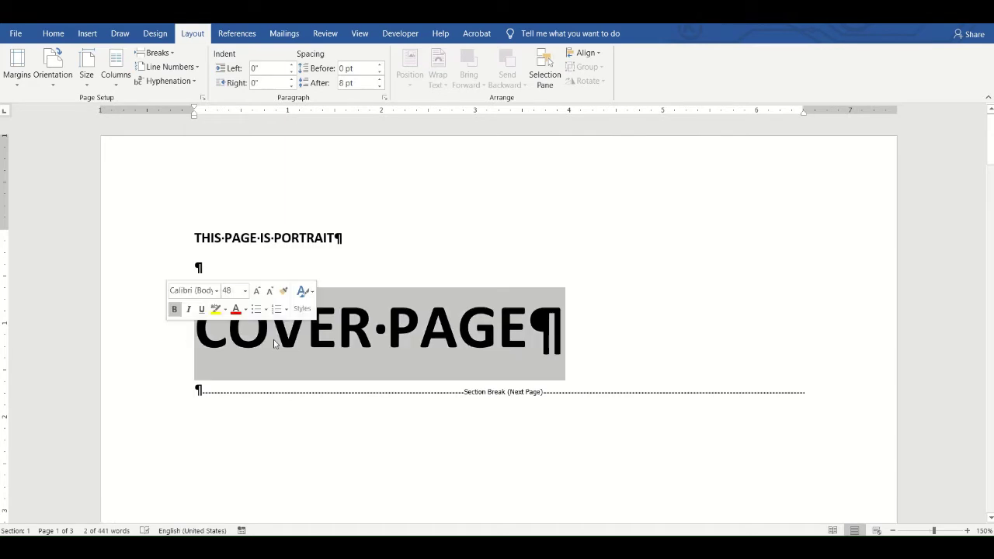
left_click(376, 328)
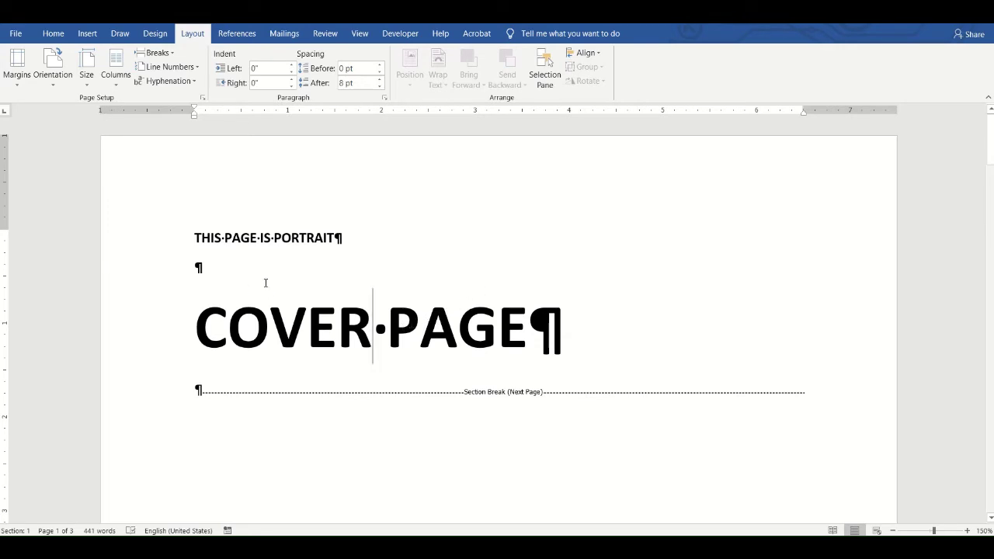
Change the page orientation of the body text section after the cover page to Landscape.
scroll(260, 241, "down", 4)
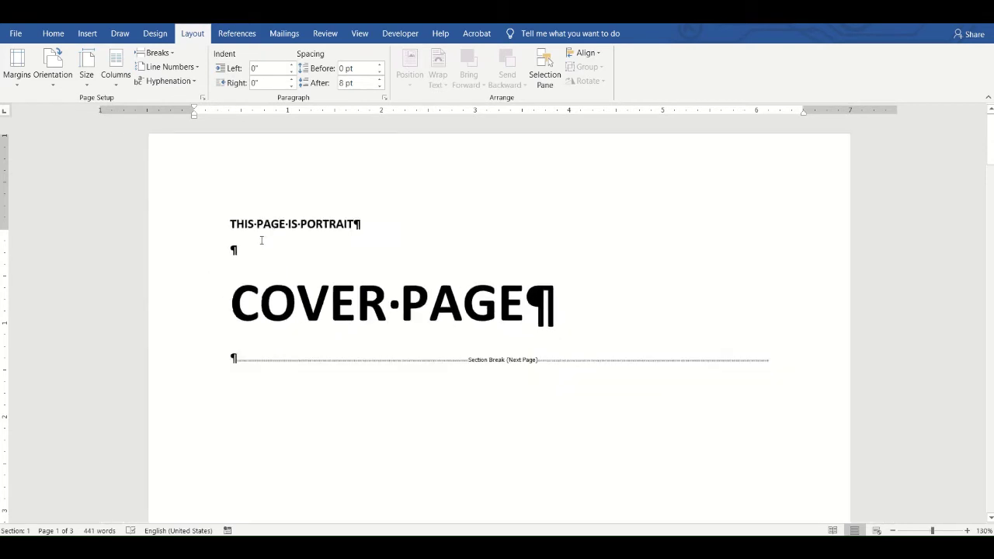
key("Left")
key("Left")
key("Left")
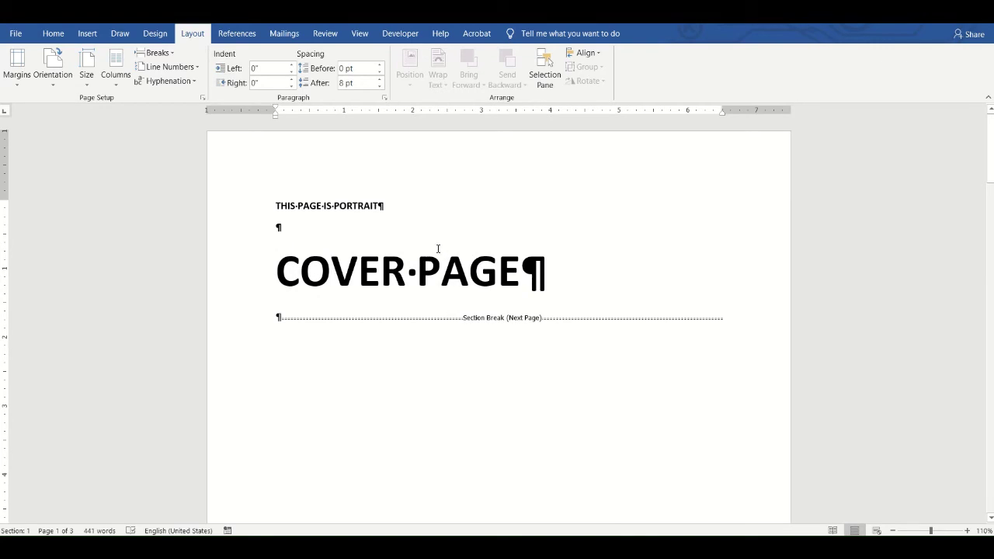
scroll(399, 288, "down", 1)
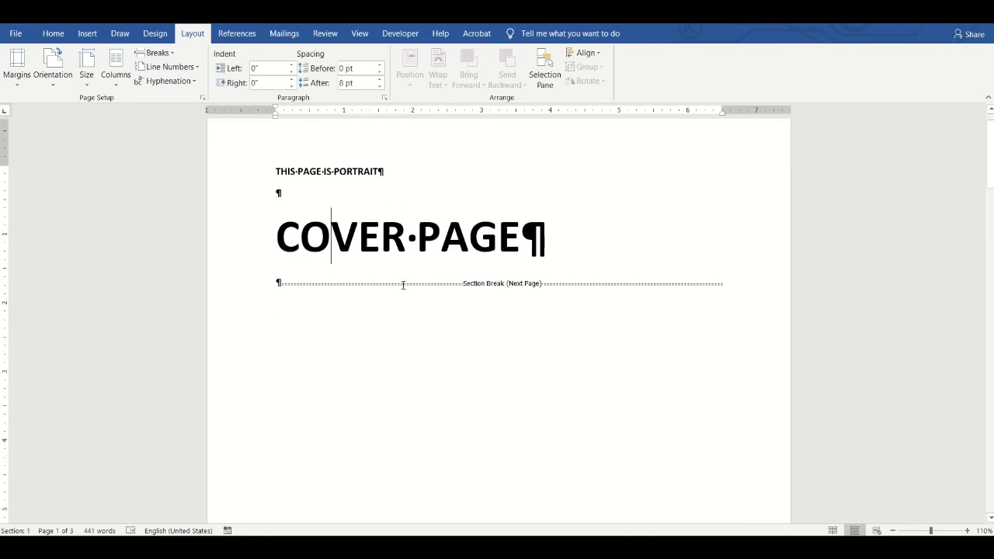
scroll(427, 299, "down", 1)
scroll(466, 312, "down", 20)
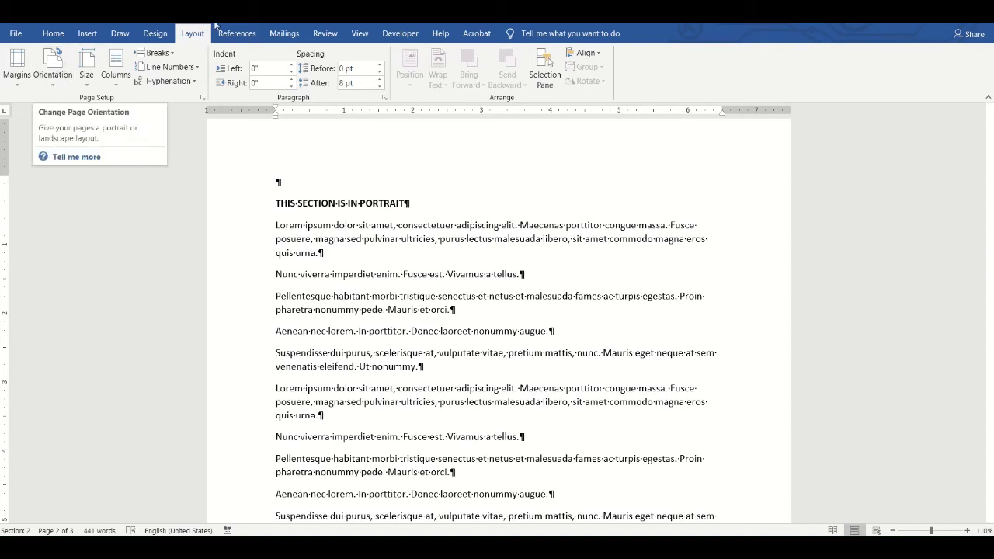
left_click(56, 79)
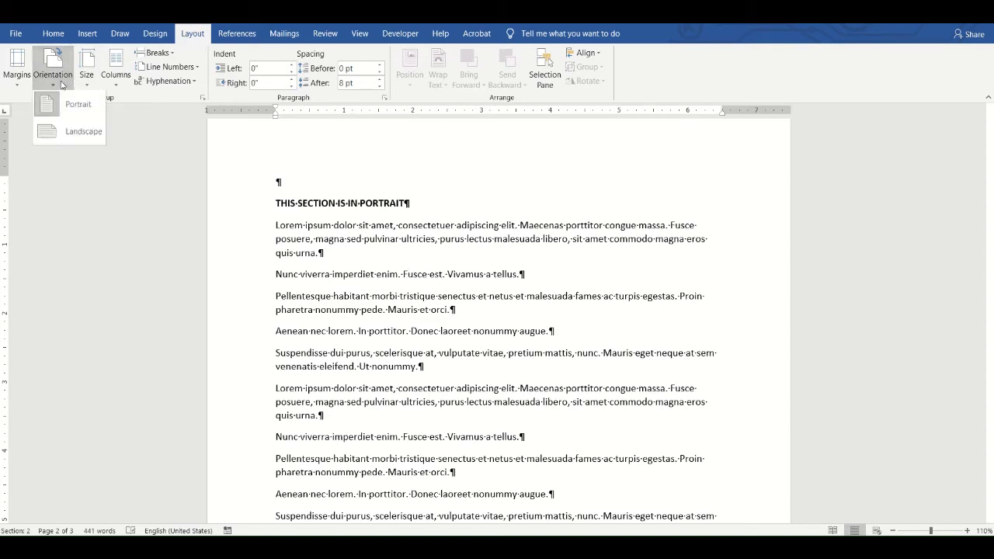
left_click(70, 133)
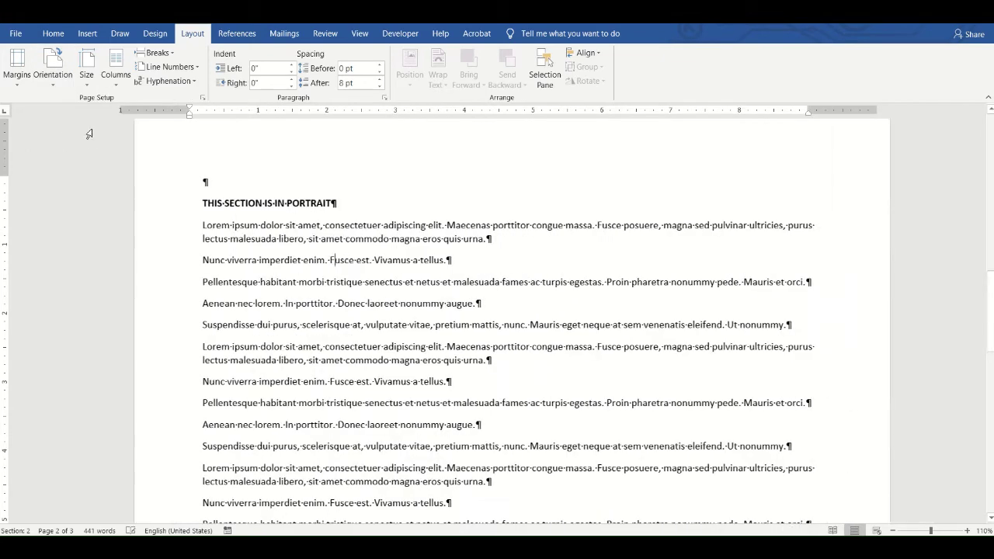
Review the cover page and the body text pages to compare the orientation of the two sections.
scroll(659, 268, "down", 3)
scroll(656, 284, "up", 5)
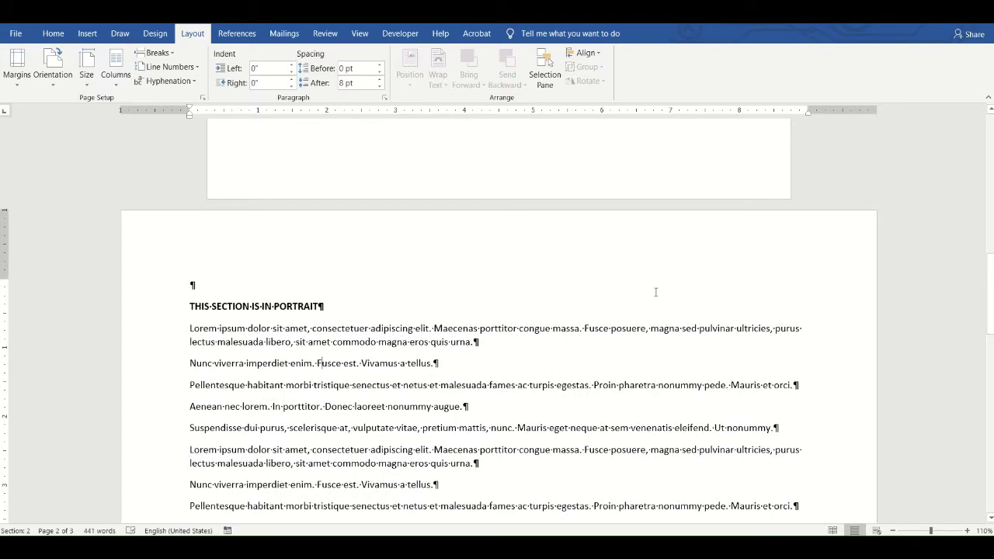
scroll(607, 291, "down", 2)
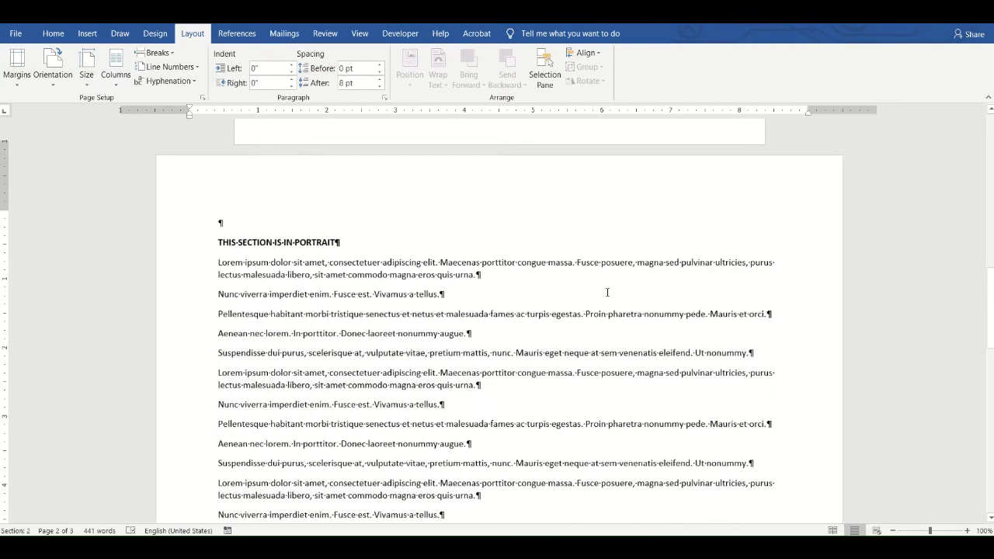
scroll(544, 321, "up", 15)
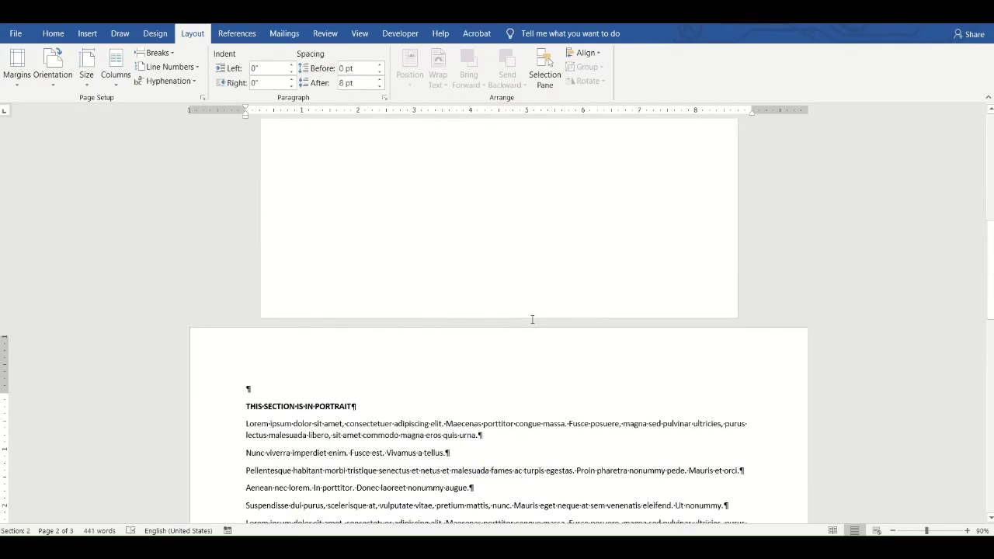
scroll(554, 333, "up", 1)
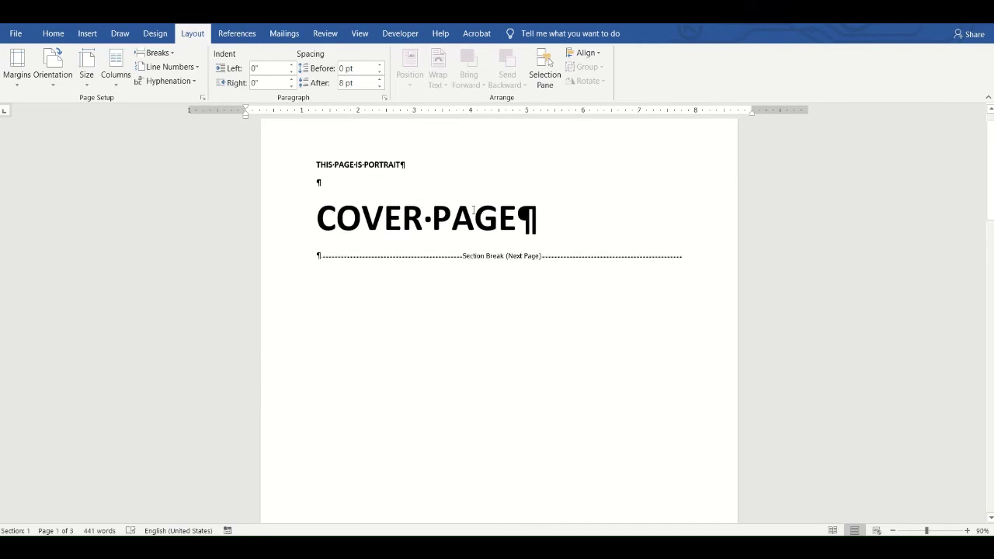
scroll(512, 217, "up", 1)
scroll(523, 303, "down", 15)
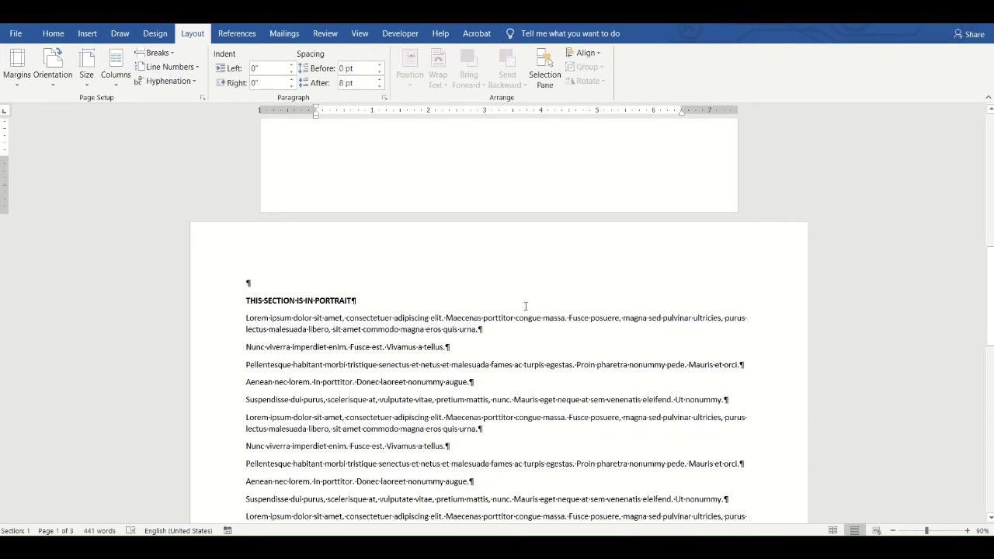
Look through the cover page and all body text pages to check how the section break divides their page layout.
scroll(468, 401, "down", 1)
scroll(562, 382, "up", 4)
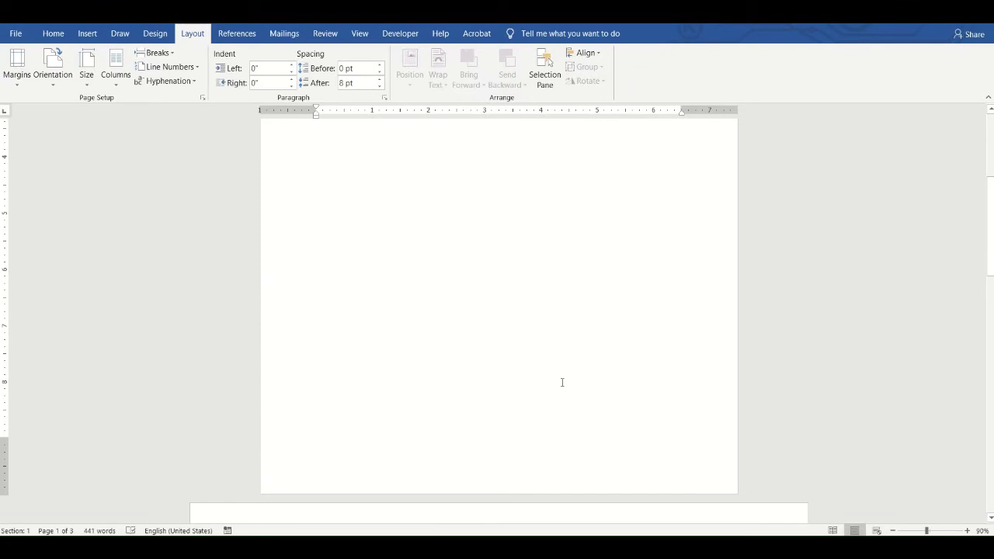
scroll(565, 366, "down", 2)
scroll(574, 366, "up", 6)
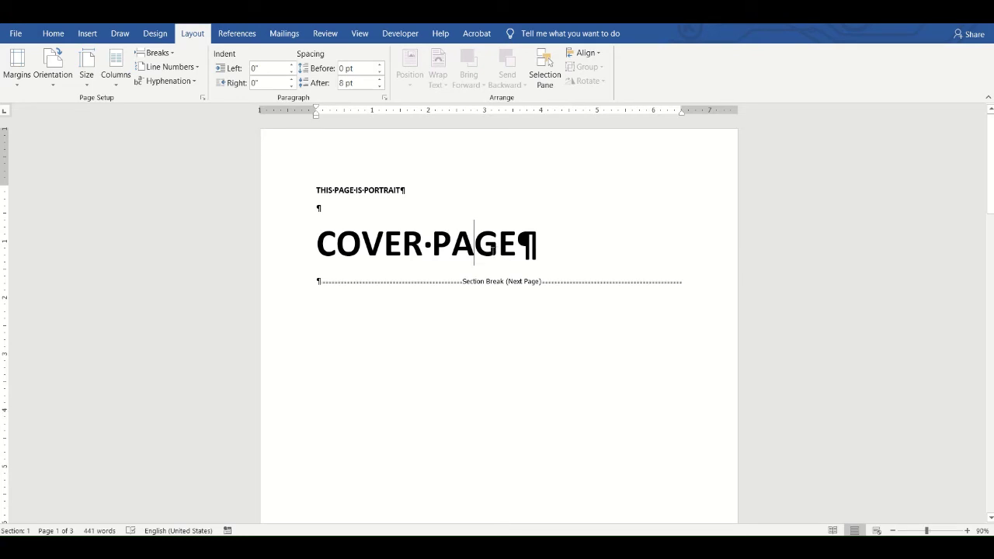
scroll(508, 298, "down", 3)
scroll(508, 298, "down", 5)
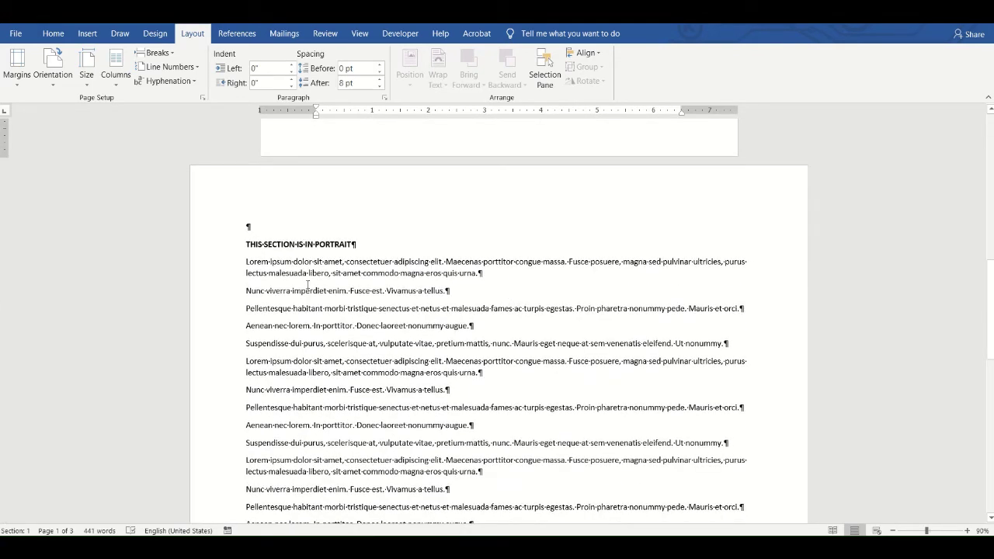
left_click(417, 333)
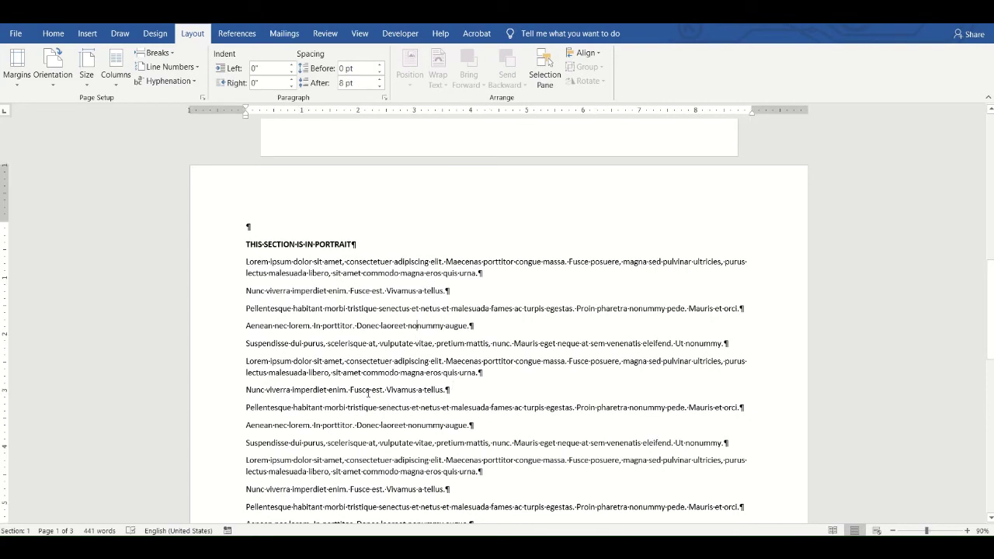
scroll(479, 361, "down", 5)
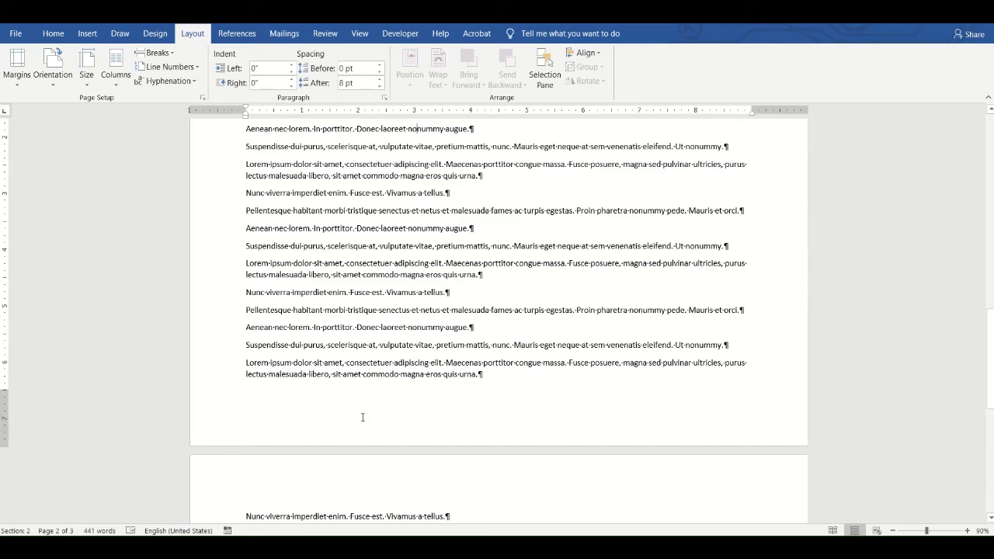
scroll(539, 333, "up", 10)
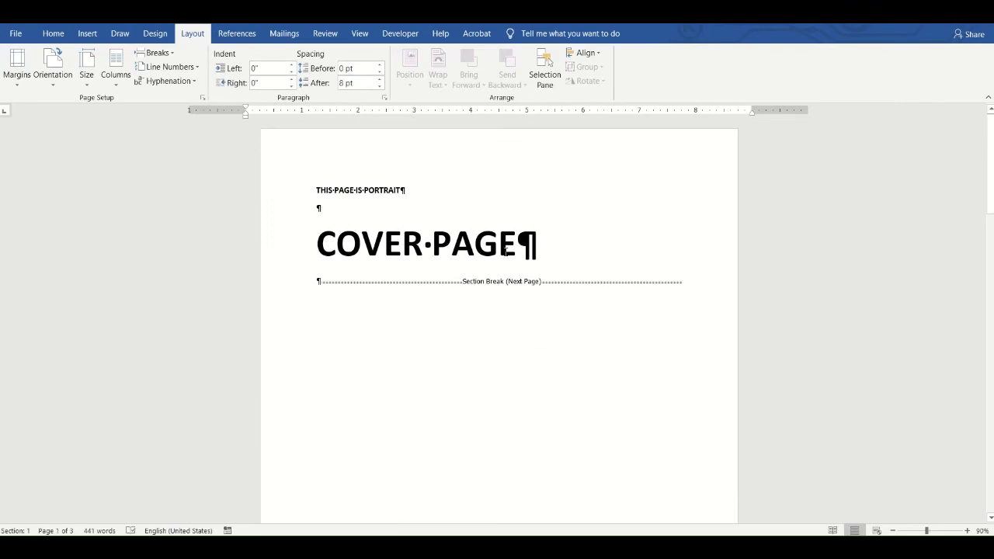
scroll(515, 390, "down", 15)
Open the body section's footer for editing and turn off its link to the previous section's footer.
left_click(471, 315)
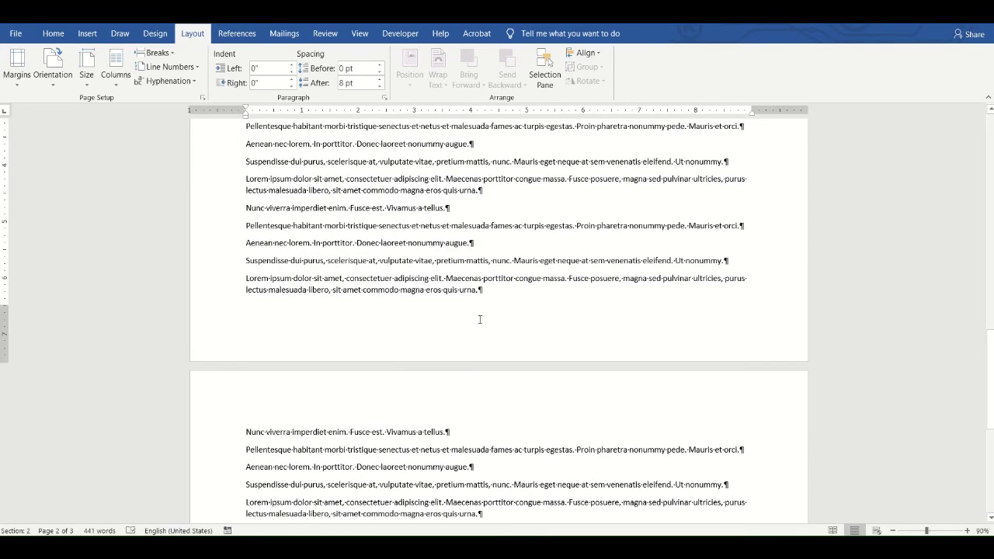
double_click(480, 319)
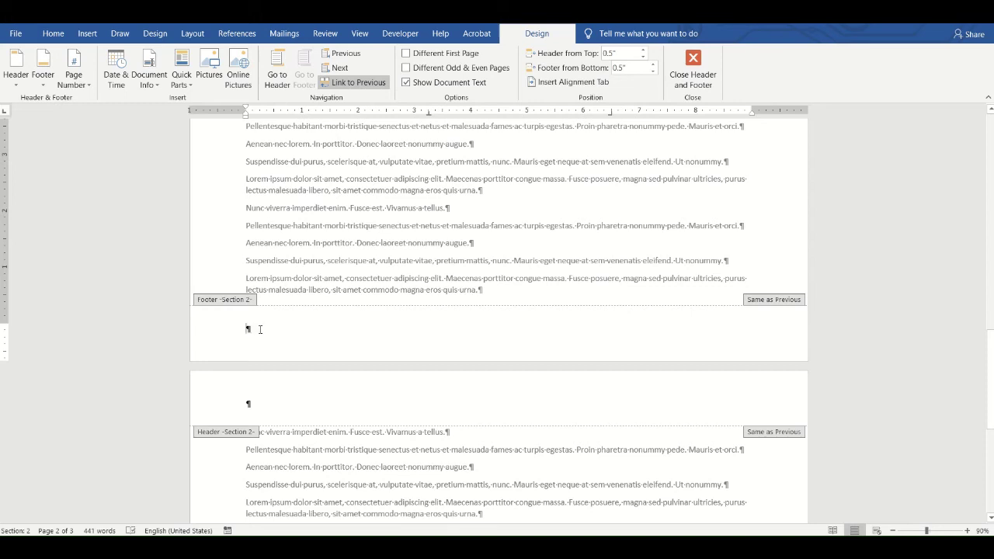
left_click(348, 84)
scroll(388, 350, "up", 3)
scroll(399, 435, "down", 2)
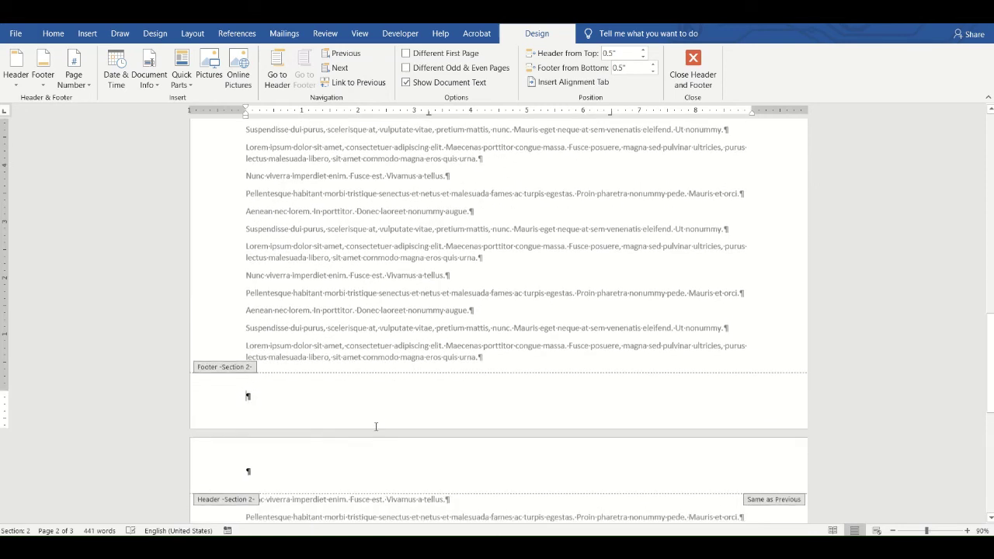
Insert a bottom-of-page number in the Plain Number 1 style into the Section 2 footer.
scroll(323, 364, "down", 2)
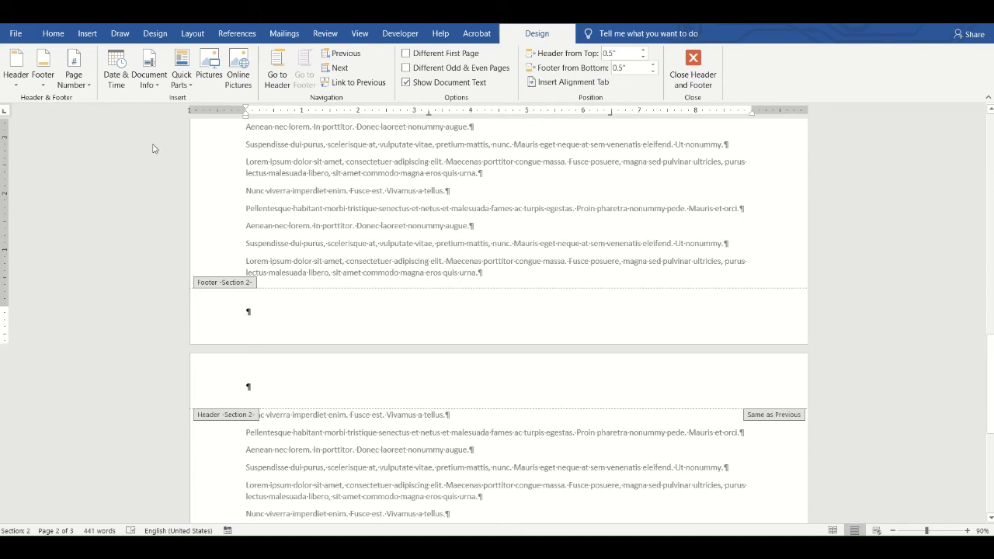
left_click(86, 84)
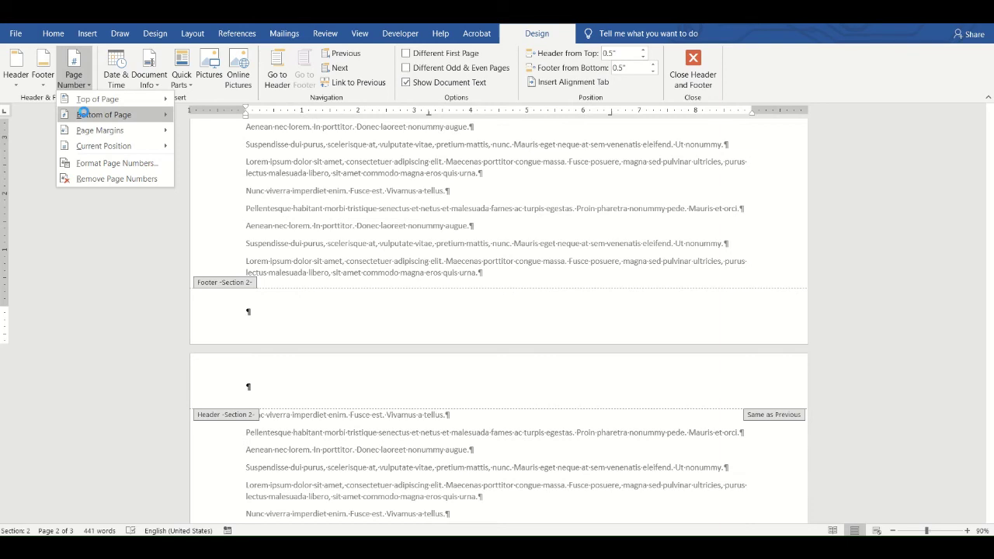
mouse_move(84, 114)
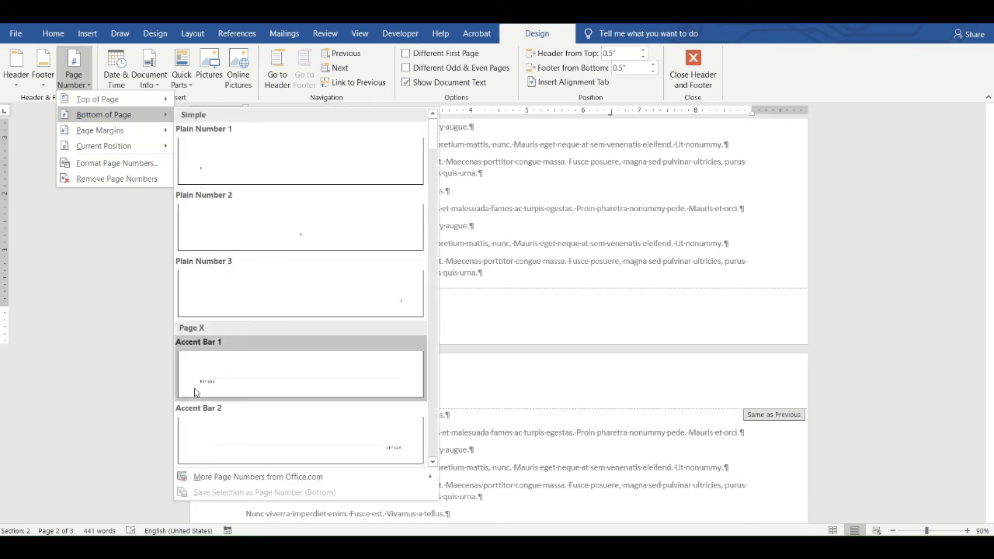
left_click(201, 171)
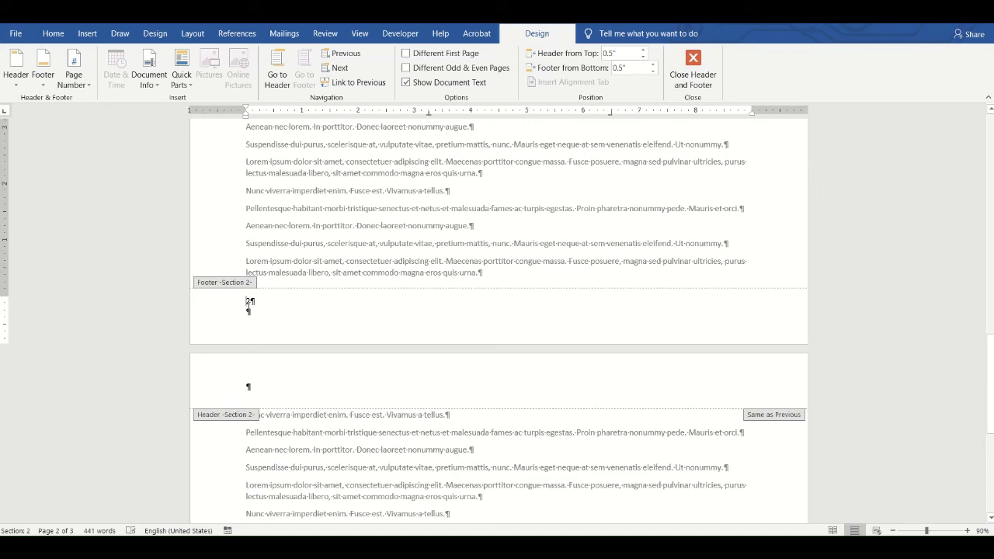
Inspect the footers of the body pages and the cover page to check where page numbers are applied.
scroll(295, 303, "down", 10)
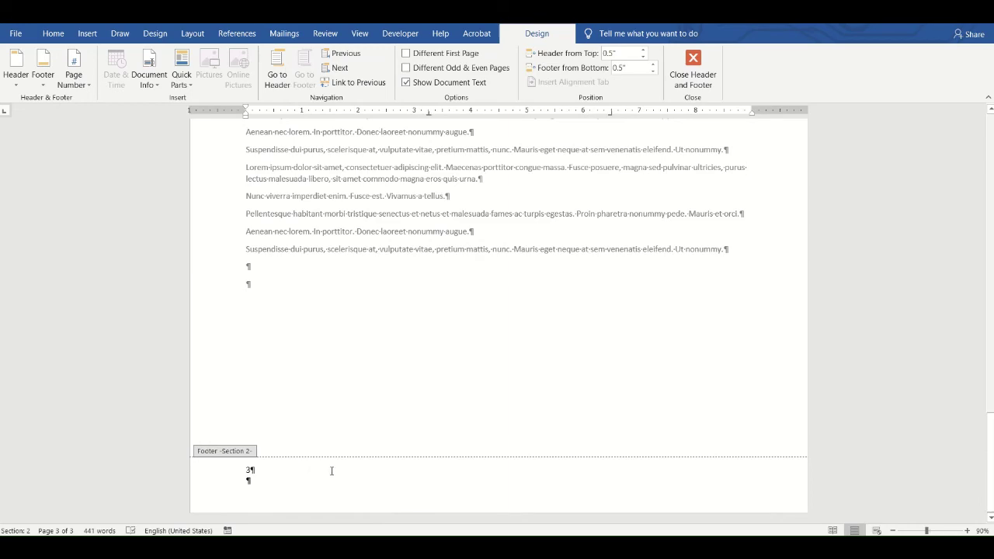
scroll(331, 470, "up", 8)
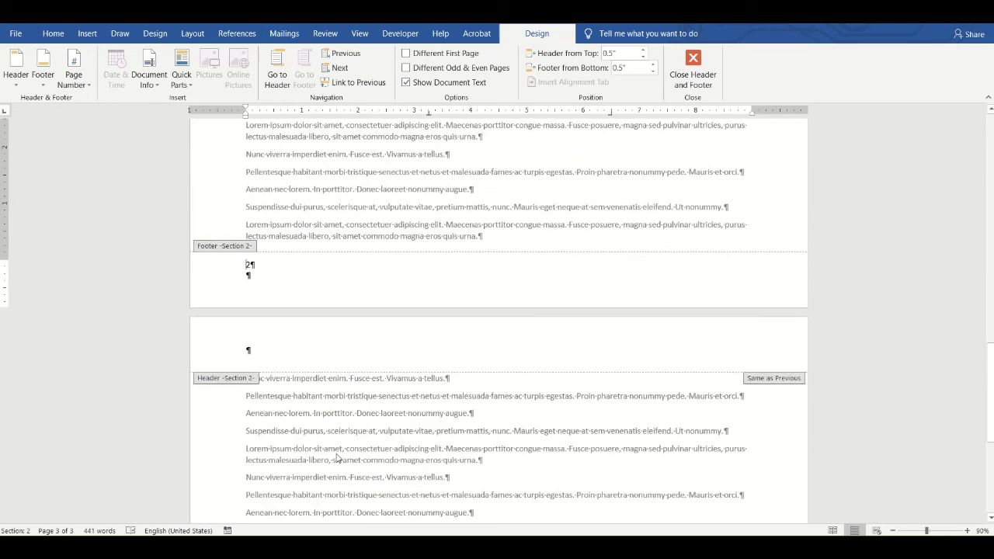
scroll(337, 458, "up", 10)
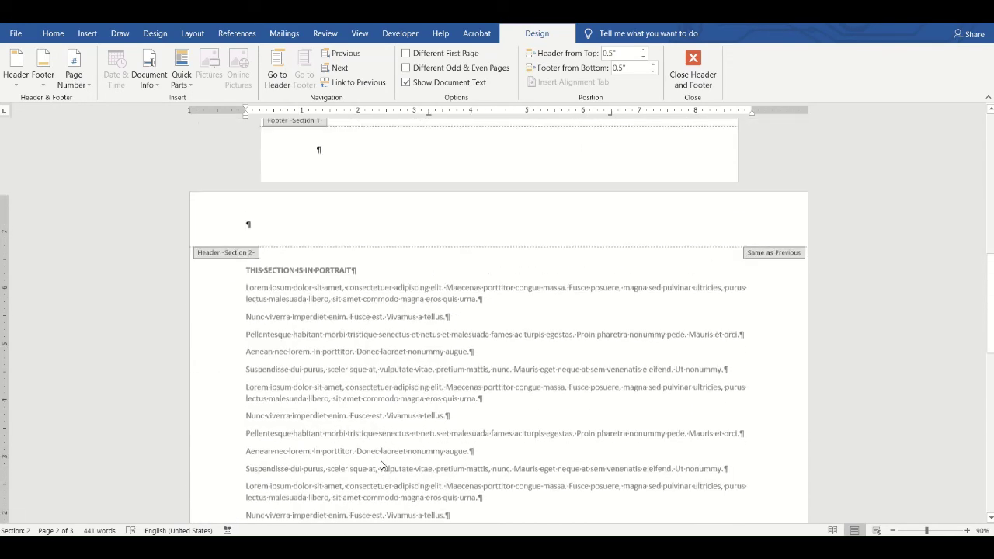
scroll(382, 464, "up", 14)
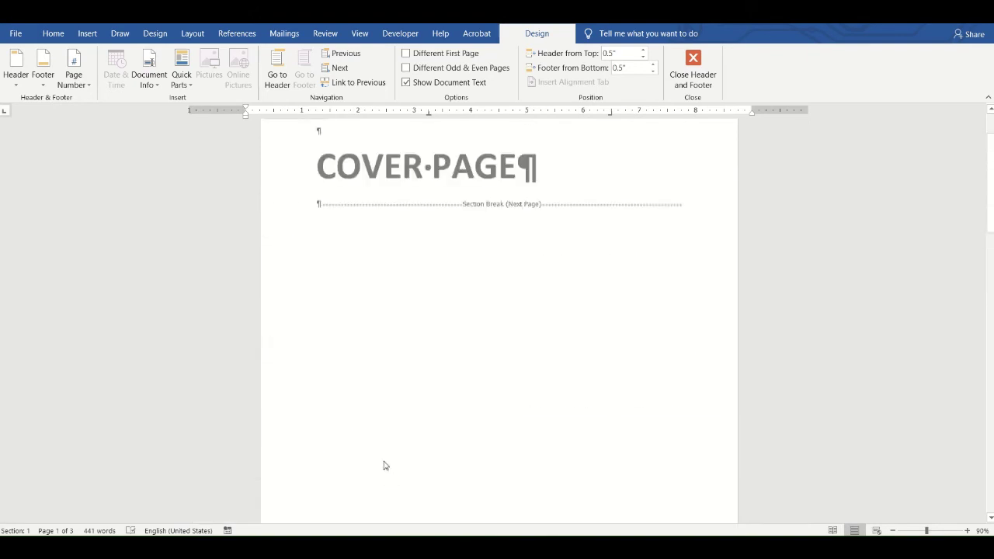
scroll(384, 465, "up", 3)
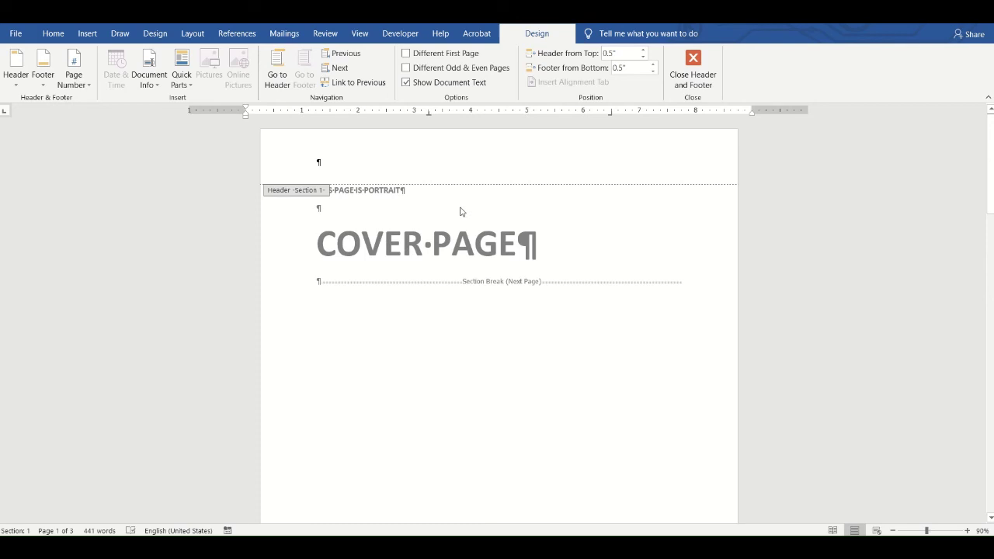
scroll(465, 222, "down", 16)
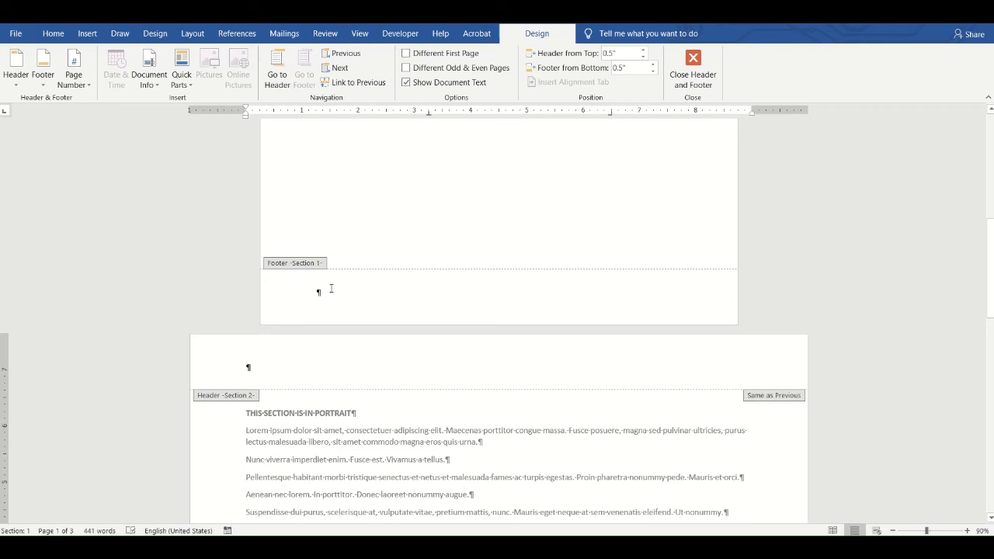
scroll(332, 293, "down", 7)
scroll(337, 360, "up", 6)
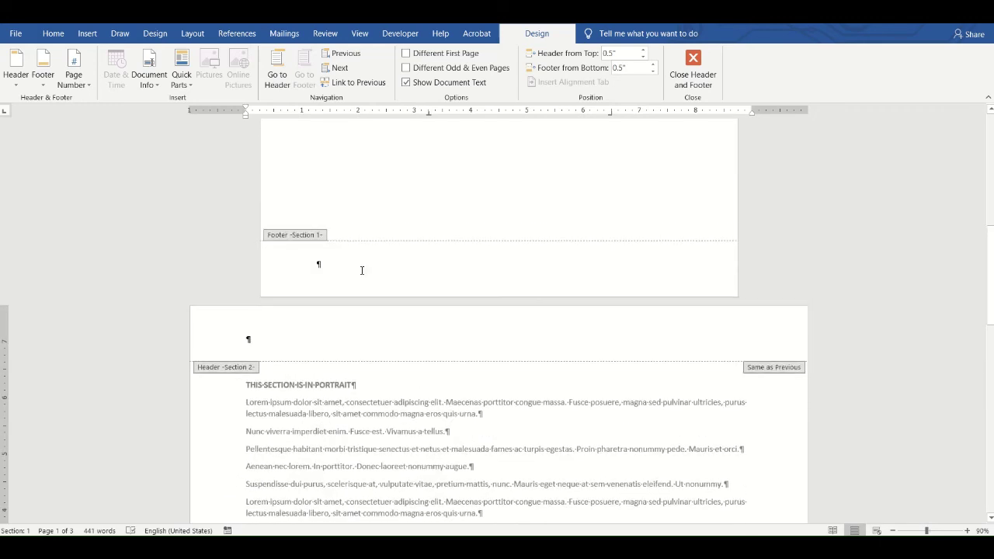
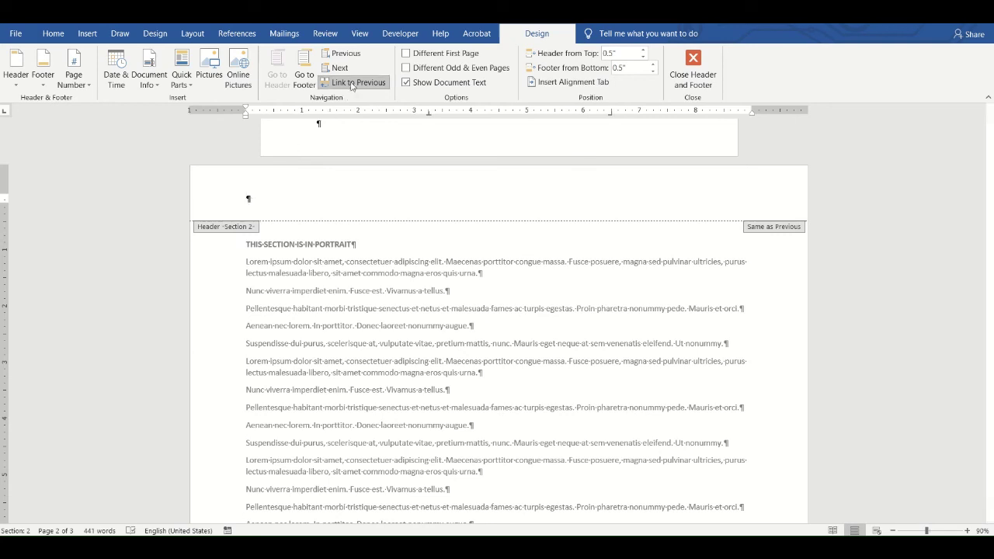
Unlink the Section 2 header from the previous section and enter CHAPTER 1 as its text.
left_click(188, 204)
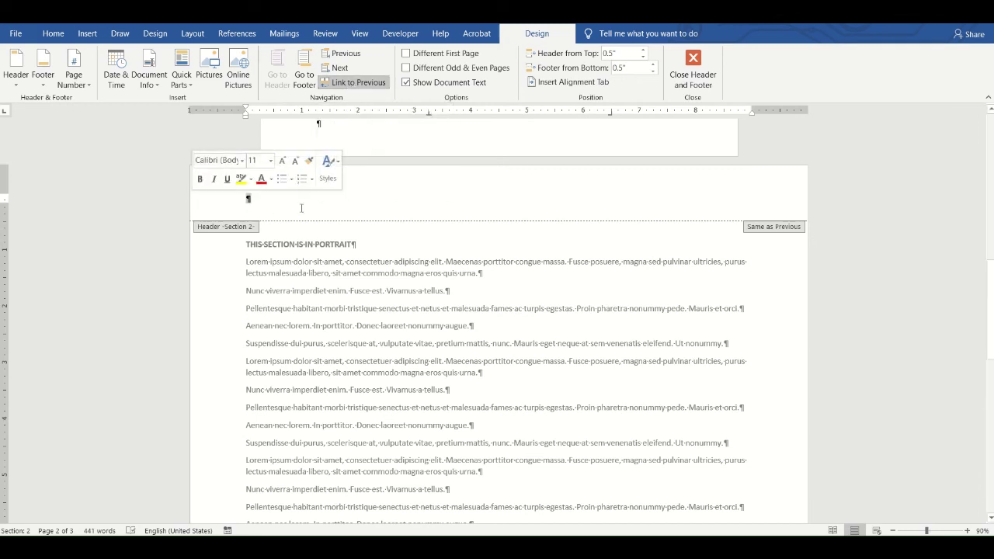
left_click(343, 83)
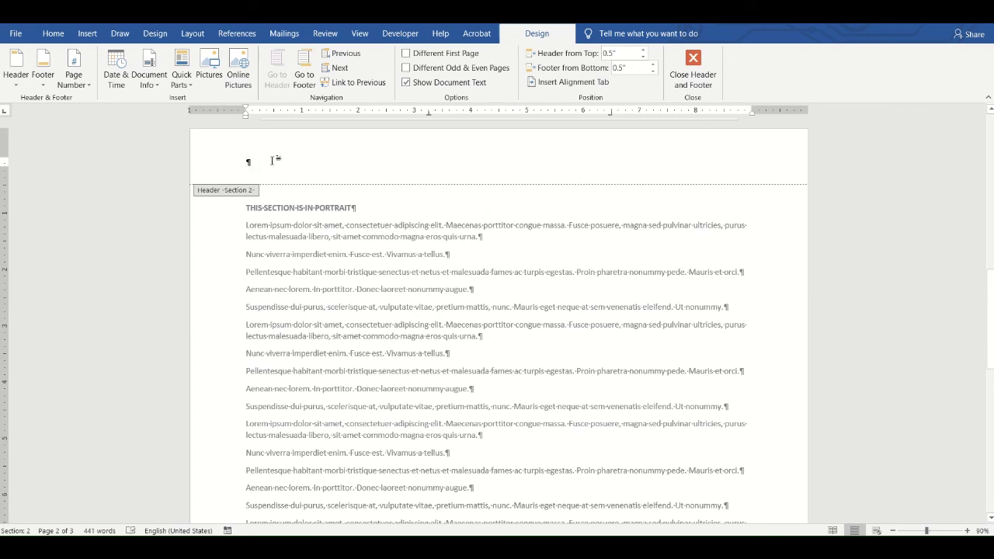
type("CHAPT")
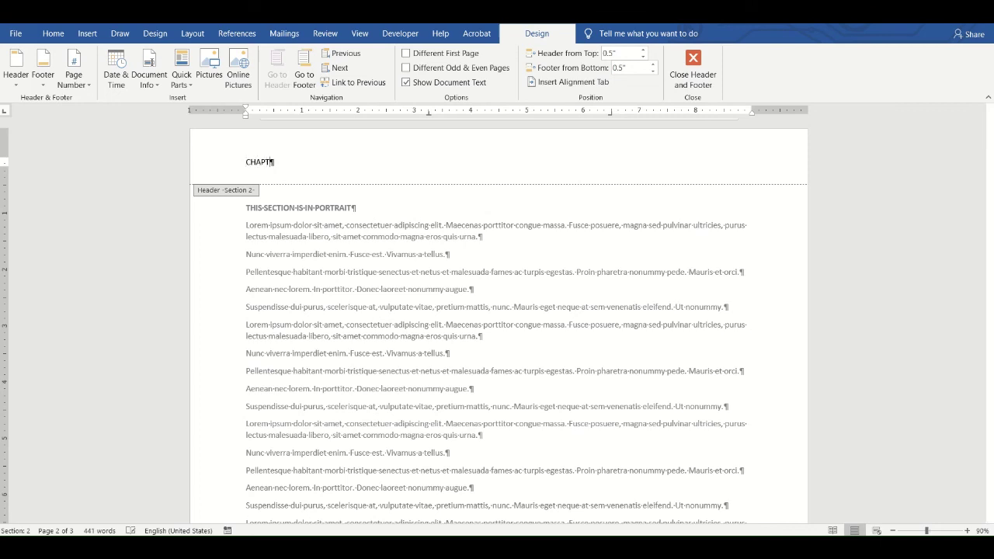
type("ER 1")
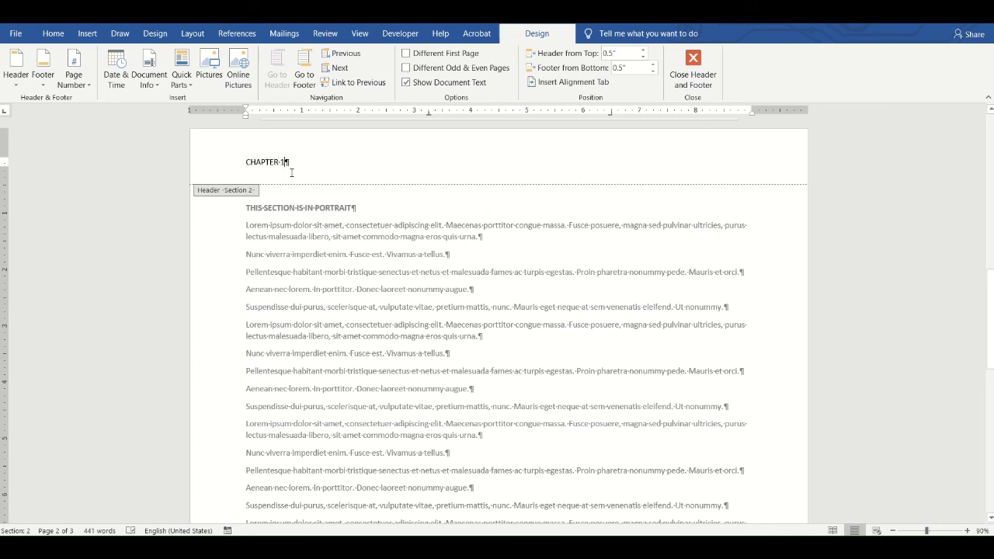
Make the CHAPTER 1 text in the body section's header bold.
scroll(291, 167, "down", 2)
scroll(296, 176, "down", 10)
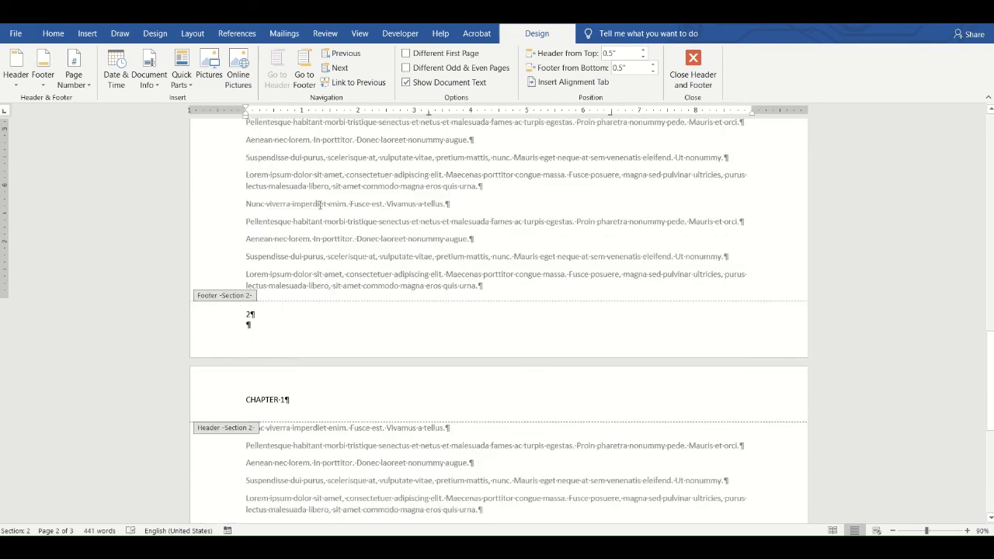
scroll(299, 262, "down", 10)
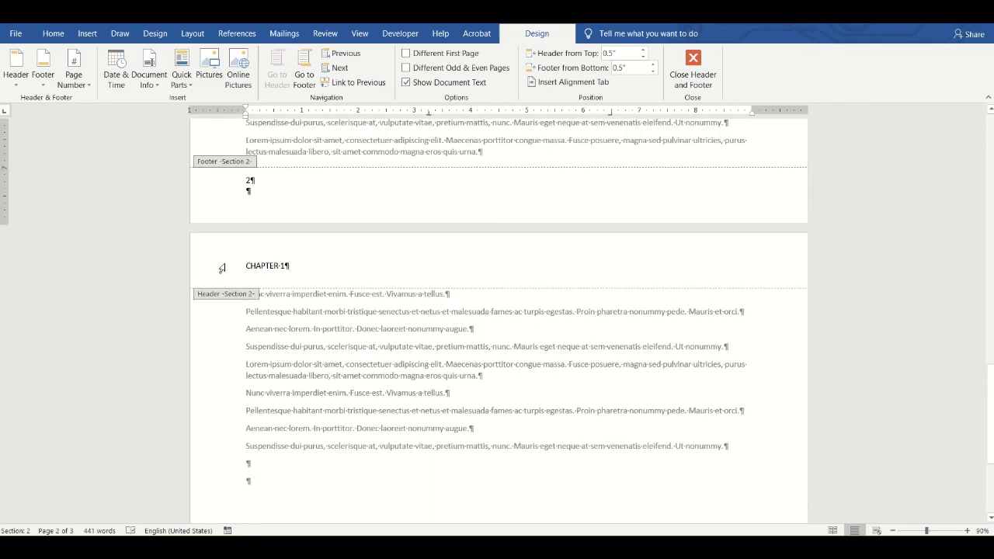
left_click(221, 268)
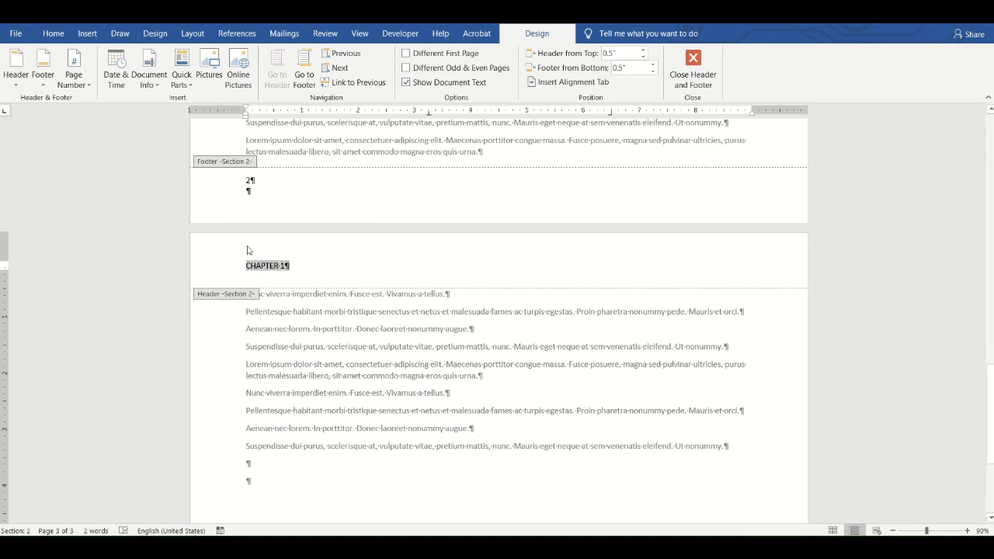
key("ctrl+b")
Compare the cover page's header with the body section's header, placing the cursor in each.
scroll(310, 272, "up", 5)
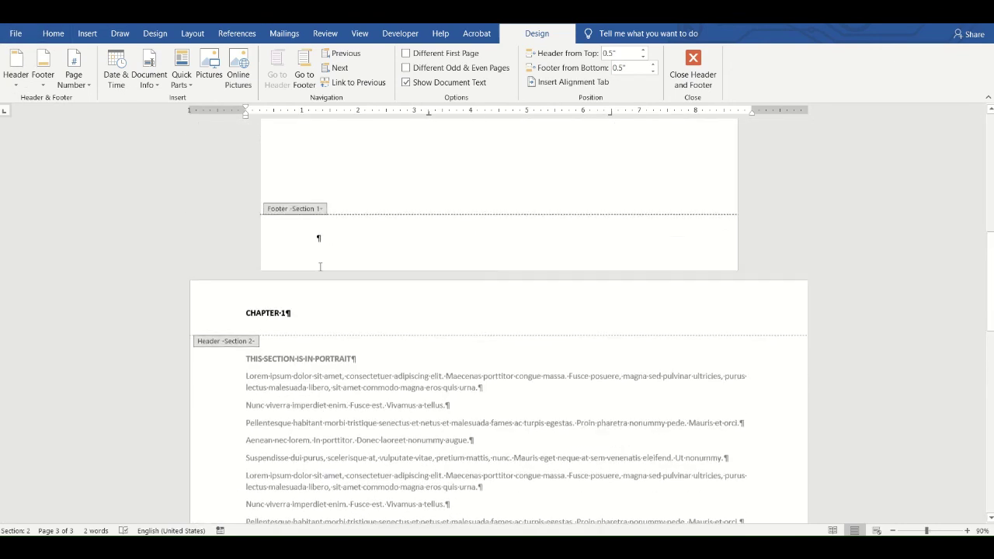
scroll(308, 320, "up", 1)
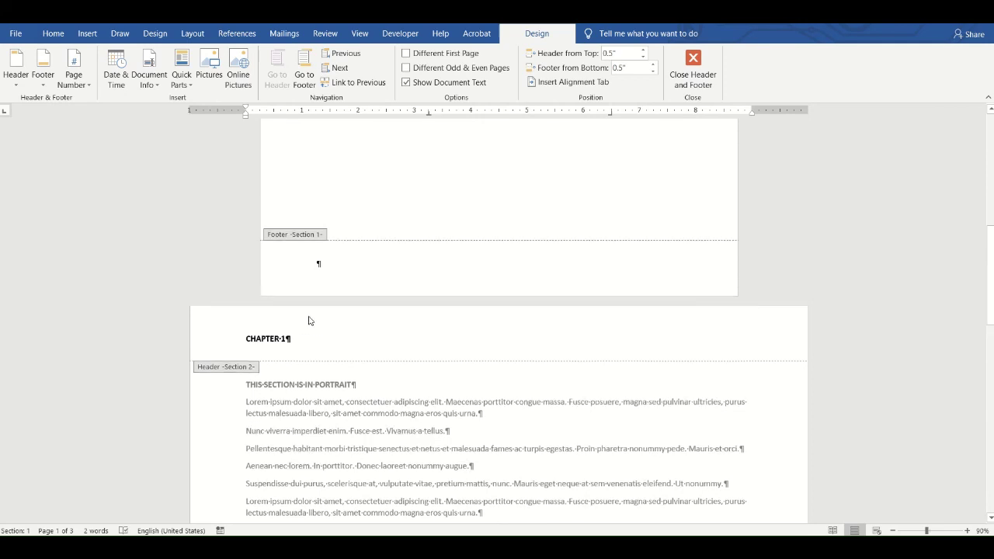
scroll(311, 310, "up", 10)
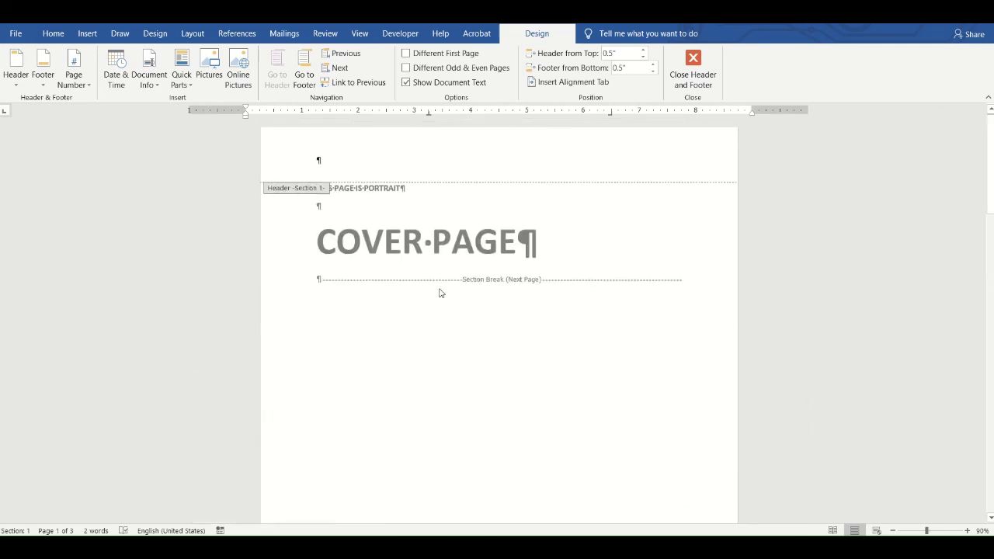
left_click(330, 163)
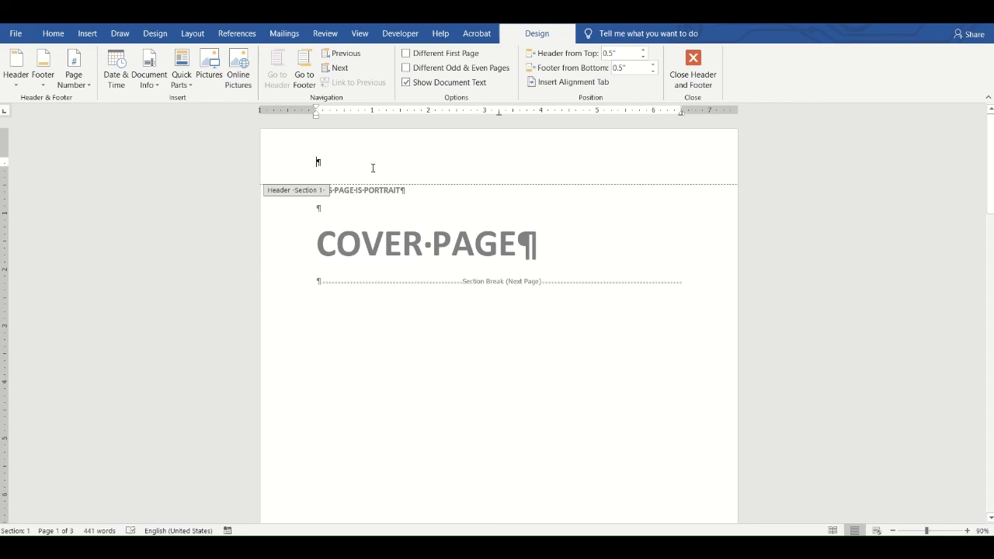
scroll(388, 233, "down", 10)
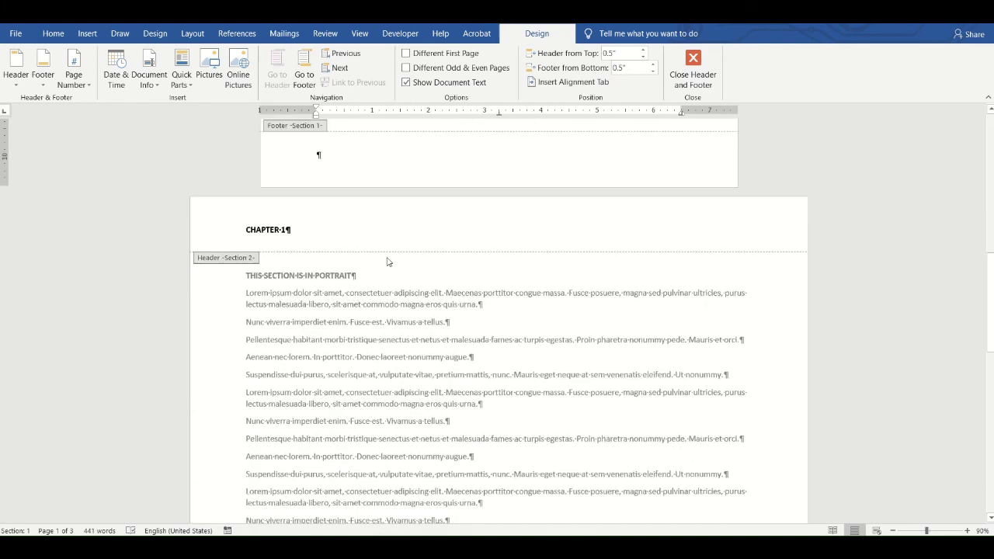
left_click(329, 225)
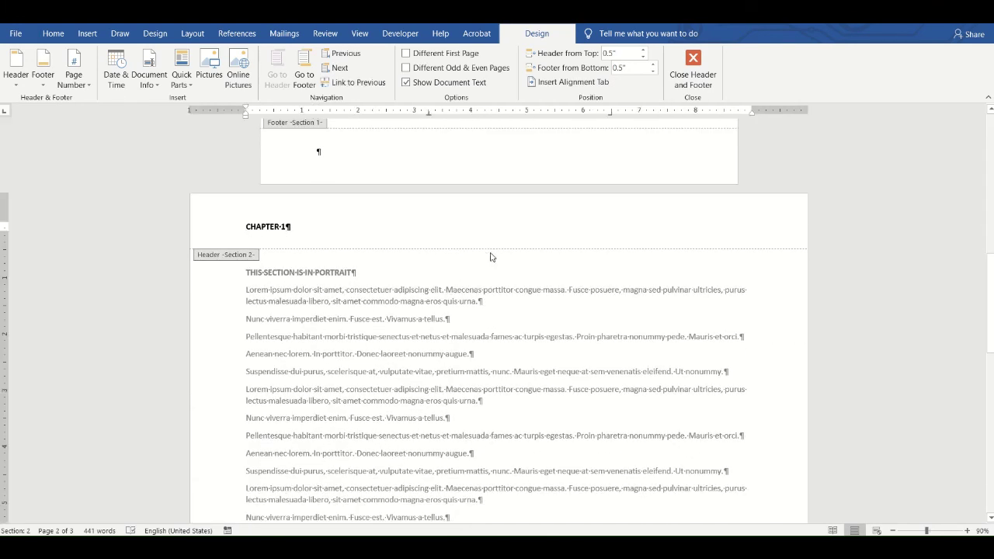
scroll(491, 258, "up", 3)
scroll(490, 265, "down", 4)
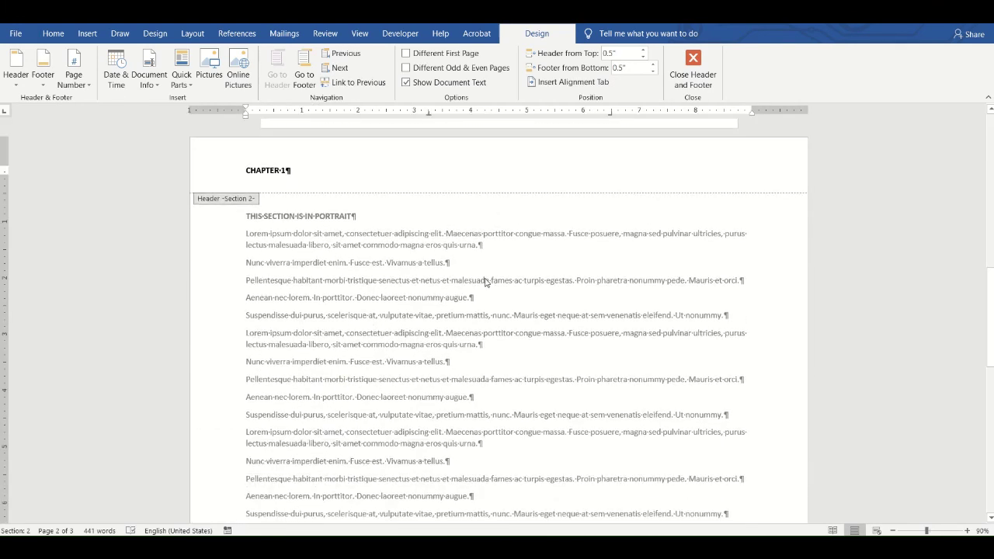
Leave header and footer editing by returning to the body text, and look over the body pages.
double_click(423, 354)
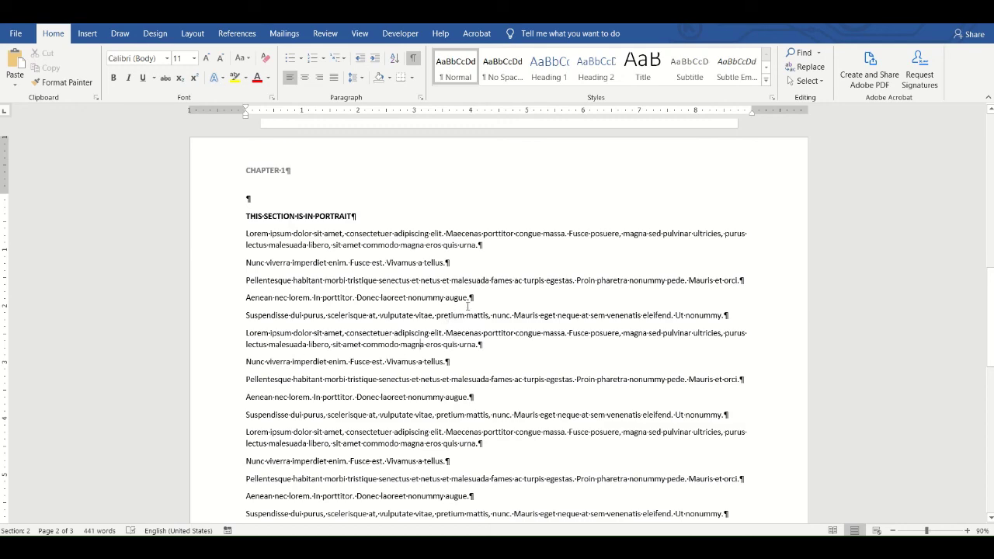
scroll(470, 319, "down", 10)
scroll(473, 326, "up", 12)
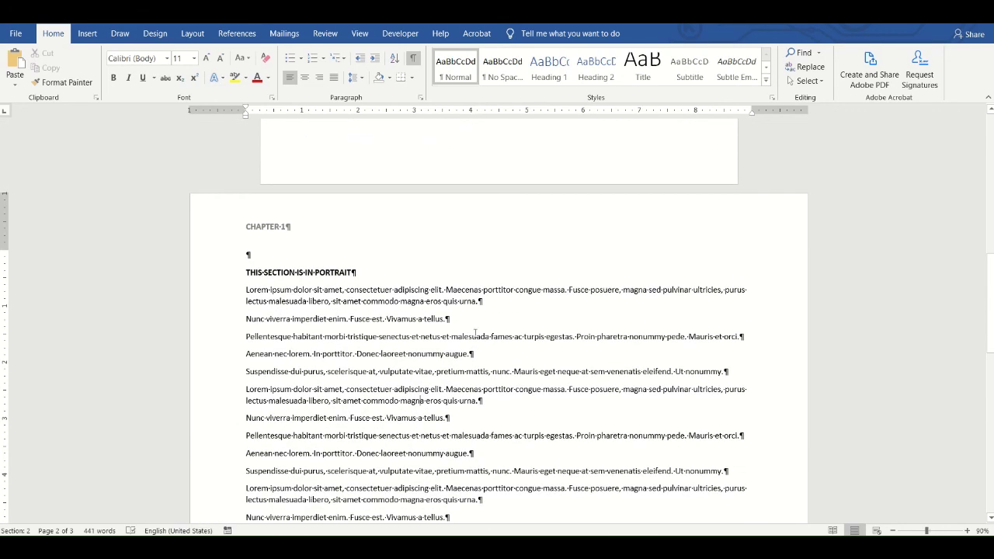